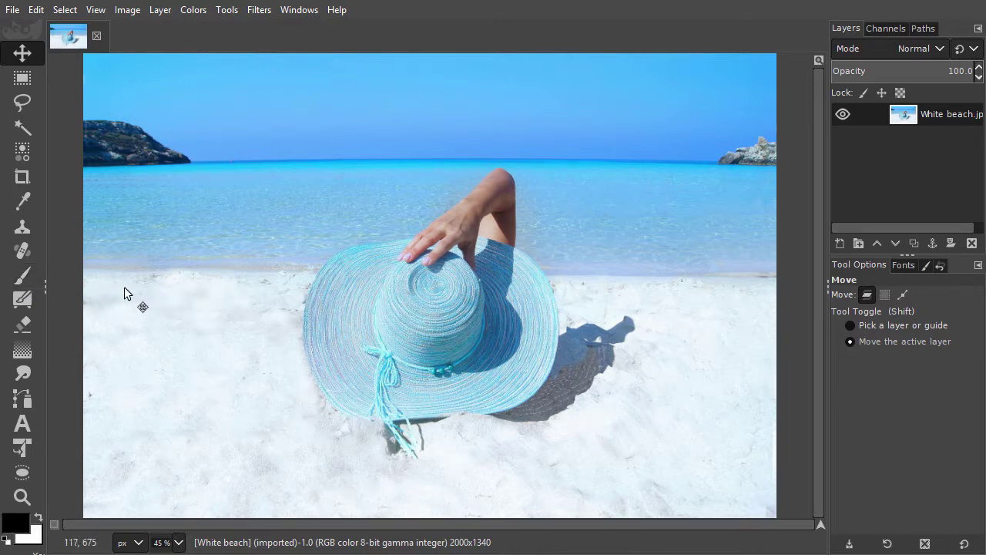
# - Zoom the beach photo to 100% and pan over to the hat and its shadow on the sand
pyautogui.press('1')
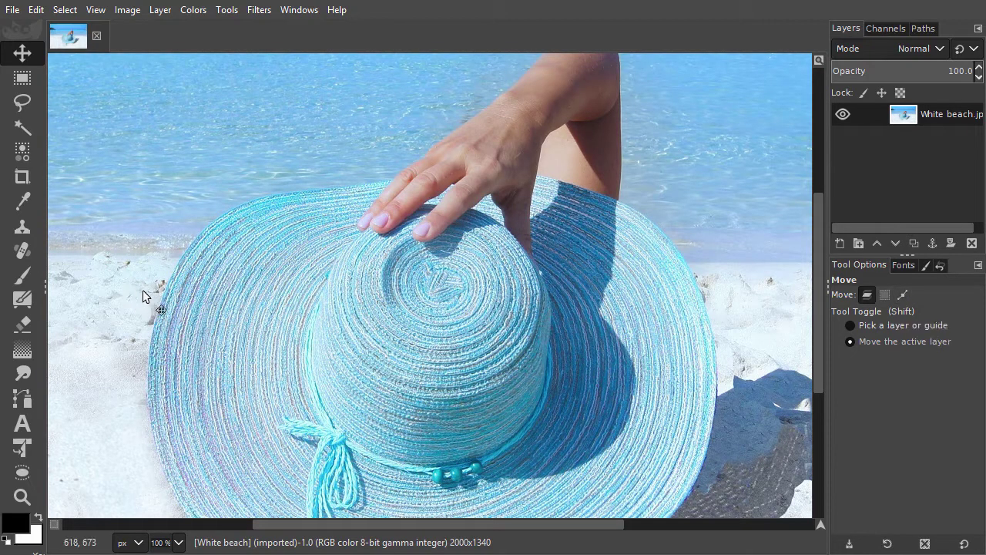
pyautogui.moveTo(594, 150); pyautogui.dragTo(275, 383)
pyautogui.moveTo(637, 406); pyautogui.dragTo(578, 170)
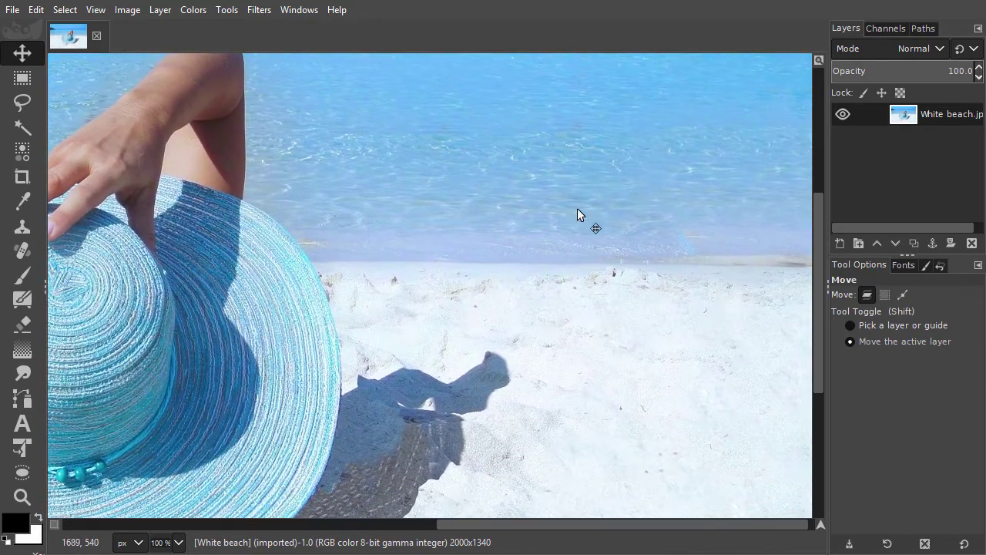
pyautogui.moveTo(572, 412); pyautogui.dragTo(591, 319)
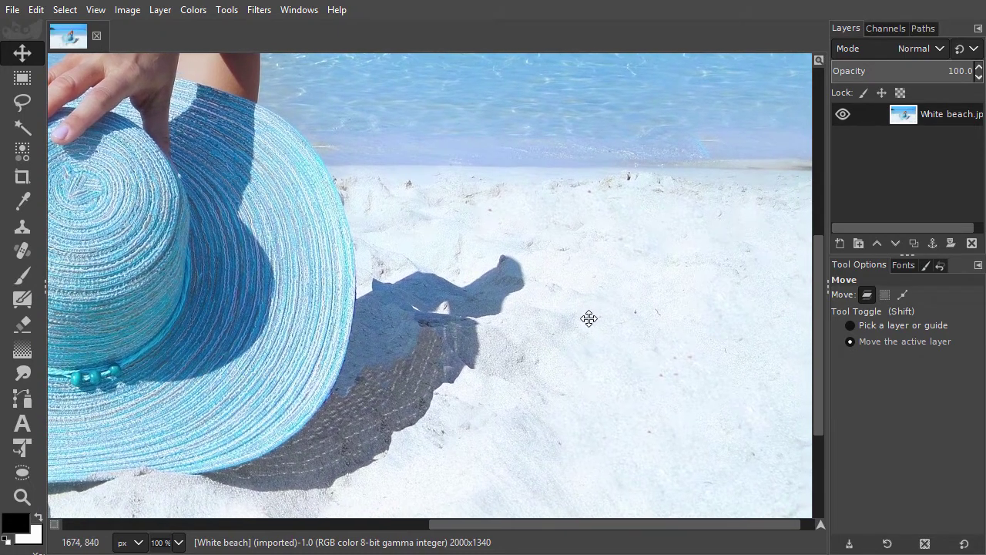
# - Add a transparent layer above the photo and set the Paintbrush to size 70
pyautogui.keyDown('shift'); pyautogui.click(840, 244); pyautogui.keyUp('shift')
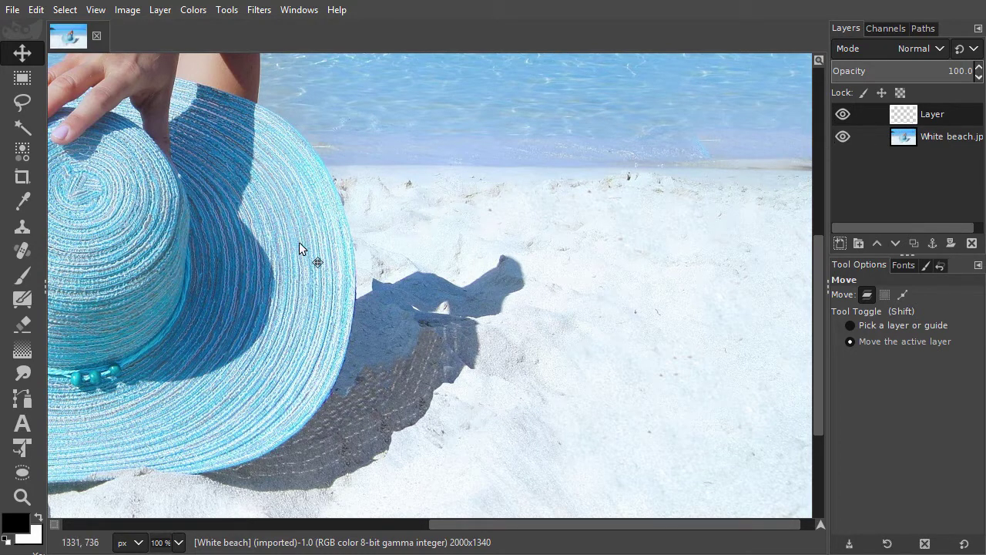
pyautogui.click(22, 279)
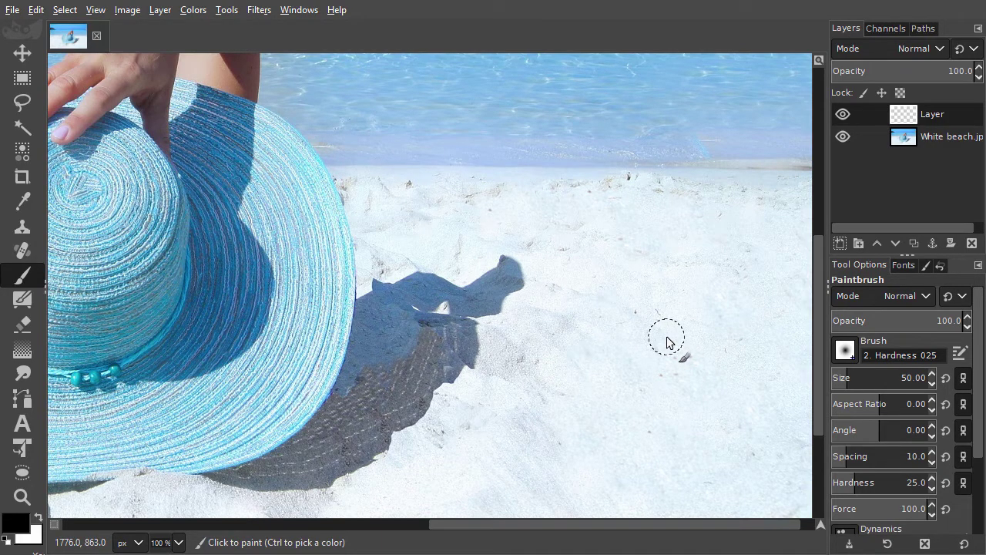
pyautogui.press(']')
pyautogui.press(']')
pyautogui.press(']')
pyautogui.press(']')
pyautogui.press(']')
pyautogui.press(']')
pyautogui.press(']')
pyautogui.press(']')
pyautogui.press(']')
pyautogui.press(']')
pyautogui.press(']')
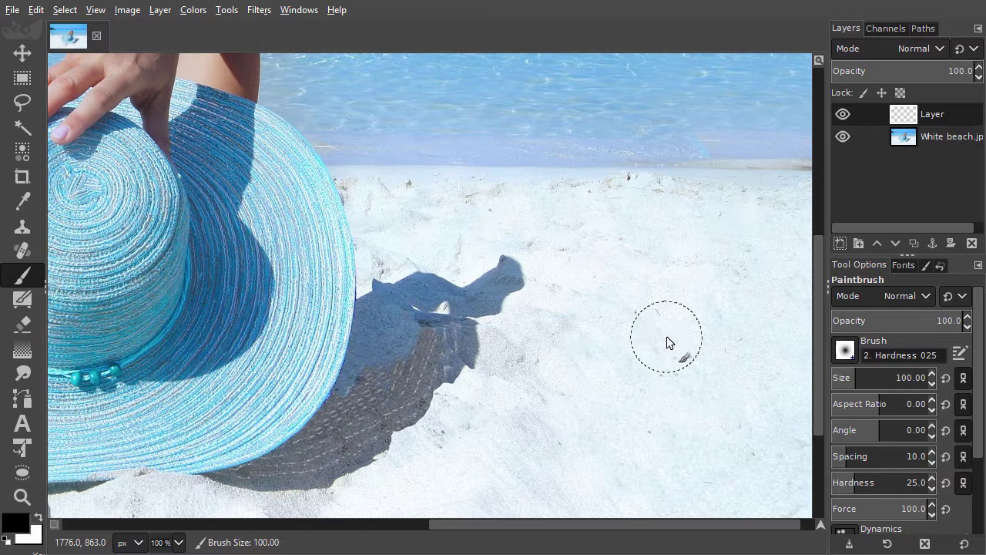
pyautogui.press(']')
pyautogui.press(']')
pyautogui.press(']')
pyautogui.press(']')
pyautogui.press(']')
pyautogui.press(']')
pyautogui.press(']')
pyautogui.press(']')
pyautogui.press(']')
pyautogui.press(']')
pyautogui.press(']')
pyautogui.press(']')
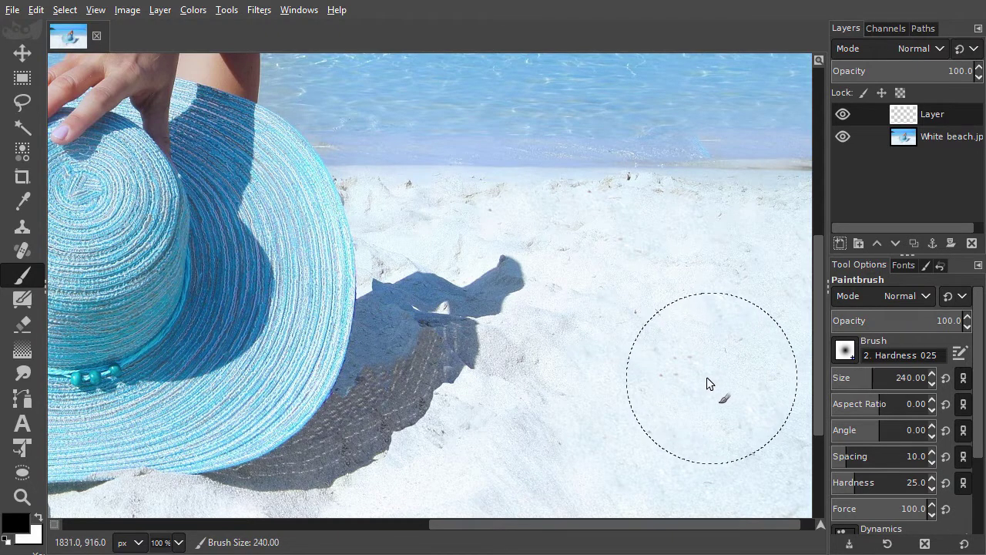
pyautogui.press('[')
pyautogui.press('[')
pyautogui.press('[')
pyautogui.press('[')
pyautogui.press('[')
pyautogui.press('[')
pyautogui.press('[')
pyautogui.press('[')
pyautogui.press('[')
pyautogui.press('[')
pyautogui.press('[')
pyautogui.press('[')
pyautogui.press('[')
pyautogui.press('[')
pyautogui.press('[')
pyautogui.press('[')
pyautogui.press('[')
pyautogui.press('[')
pyautogui.press('[')
pyautogui.press('[')
pyautogui.press('[')
pyautogui.press('[')
pyautogui.press('[')
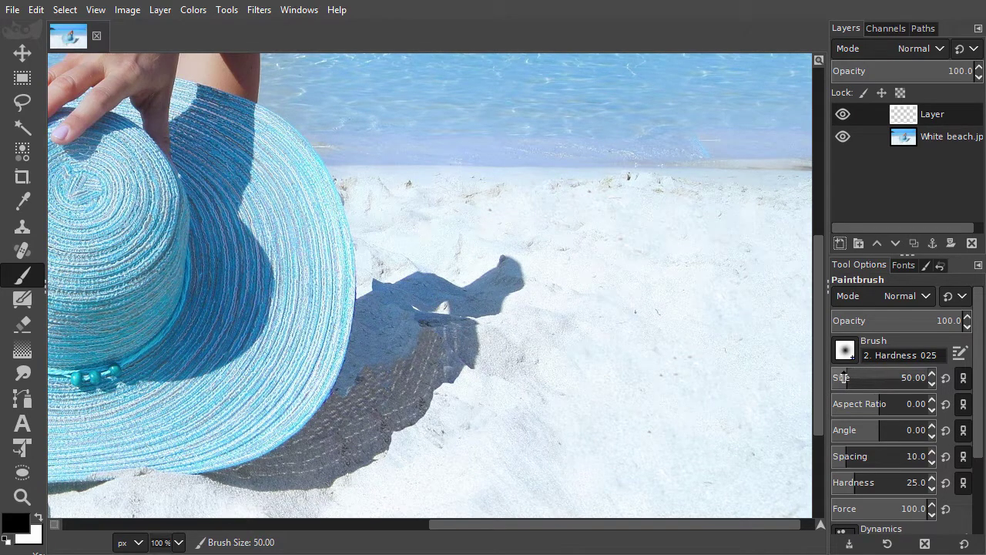
pyautogui.press(']')
pyautogui.press(']')
pyautogui.press(']')
pyautogui.press(']')
pyautogui.press(']')
pyautogui.press(']')
pyautogui.press(']')
pyautogui.press(']')
pyautogui.press(']')
pyautogui.press(']')
pyautogui.press(']')
pyautogui.press(']')
pyautogui.press(']')
pyautogui.press(']')
pyautogui.press(']')
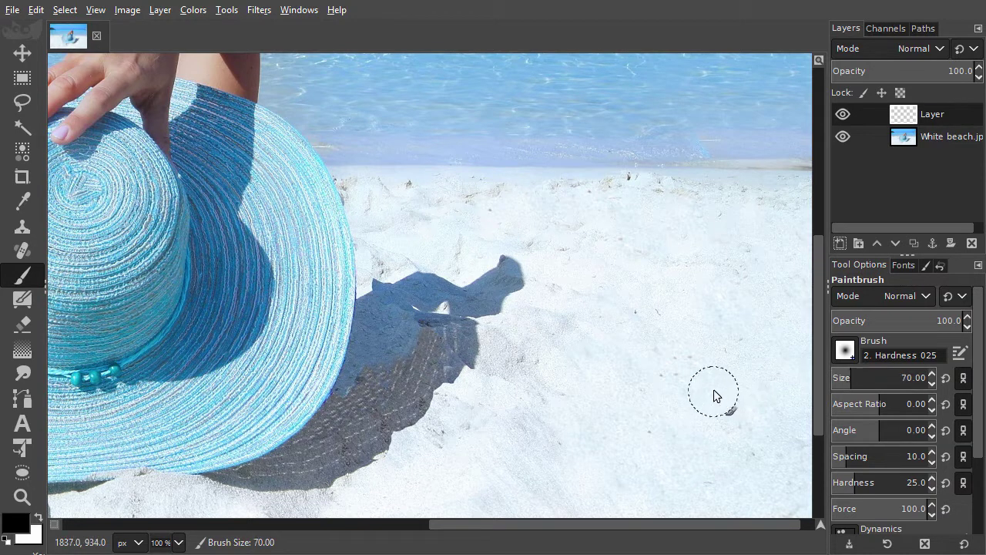
pyautogui.press(']')
pyautogui.press(']')
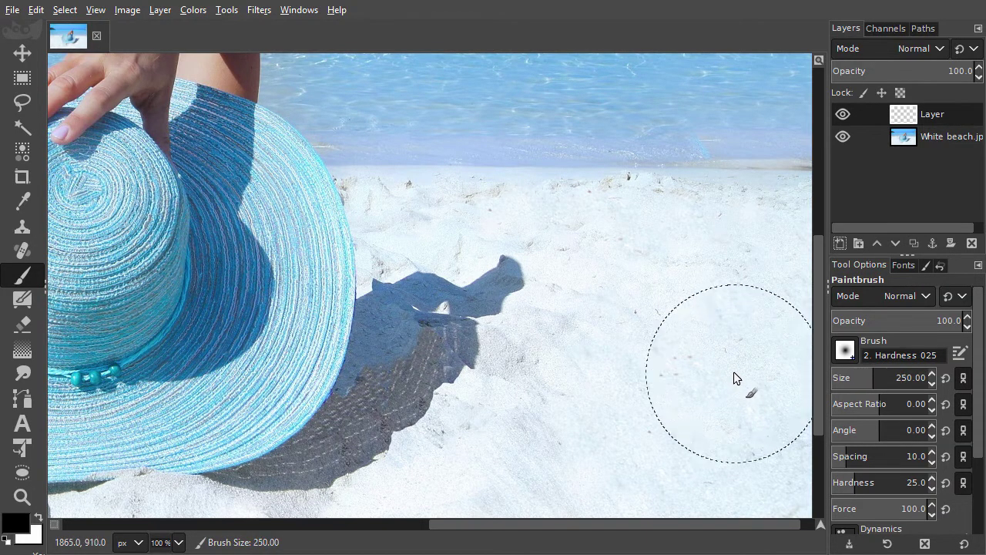
pyautogui.press('[')
pyautogui.press('[')
pyautogui.press('[')
pyautogui.press('[')
pyautogui.press('[')
pyautogui.press('[')
pyautogui.press('[')
pyautogui.press('[')
pyautogui.press('[')
pyautogui.press('[')
pyautogui.press('[')
pyautogui.press('[')
pyautogui.press('[')
pyautogui.press('[')
pyautogui.press('[')
pyautogui.press('[')
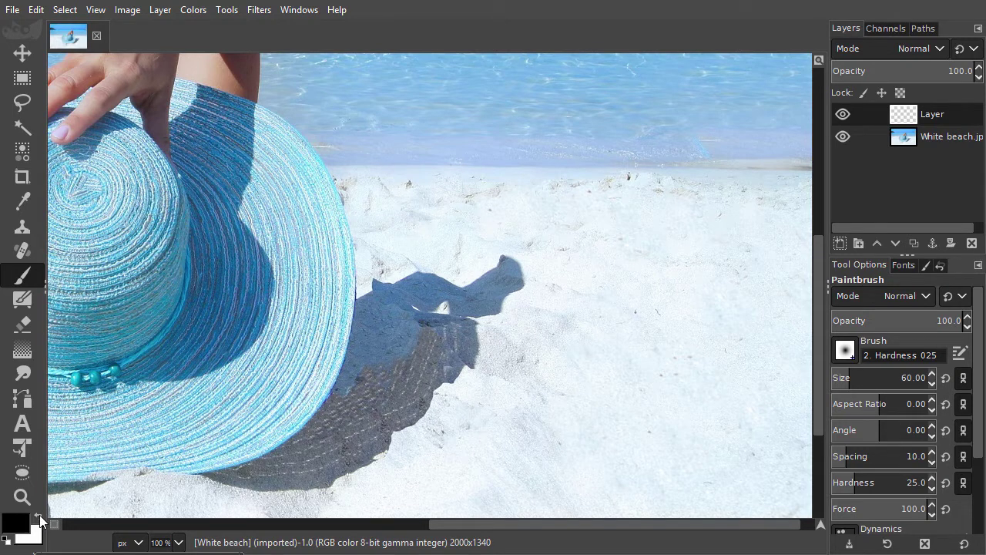
# - Make black the foreground colour and paint a thick spiral on the sand right of the hat
pyautogui.click(40, 517)
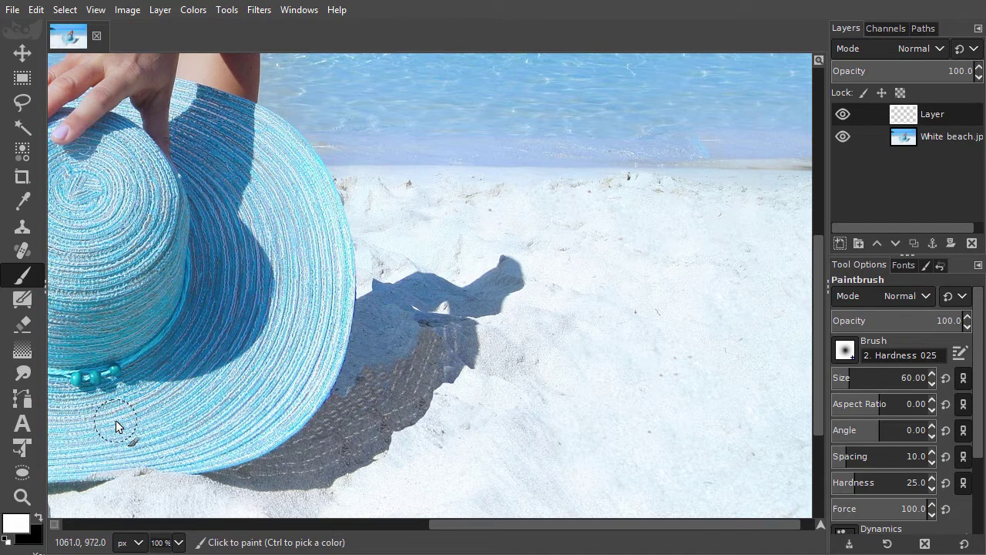
pyautogui.press('x')
pyautogui.press('x')
pyautogui.press('x')
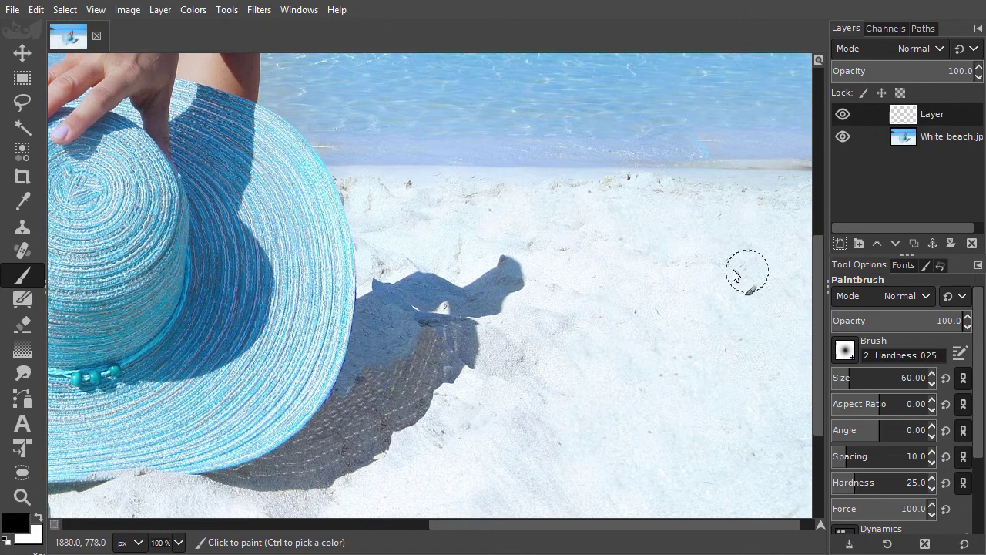
pyautogui.moveTo(733, 275)
pyautogui.mouseDown()
pyautogui.moveTo(600, 289)
pyautogui.moveTo(541, 341)
pyautogui.moveTo(549, 406)
pyautogui.moveTo(599, 458)
pyautogui.moveTo(677, 465)
pyautogui.moveTo(770, 421)
pyautogui.moveTo(773, 359)
pyautogui.moveTo(737, 333)
pyautogui.moveTo(684, 333)
pyautogui.moveTo(627, 365)
pyautogui.moveTo(631, 398)
pyautogui.moveTo(651, 411)
pyautogui.moveTo(713, 383)
pyautogui.mouseUp()
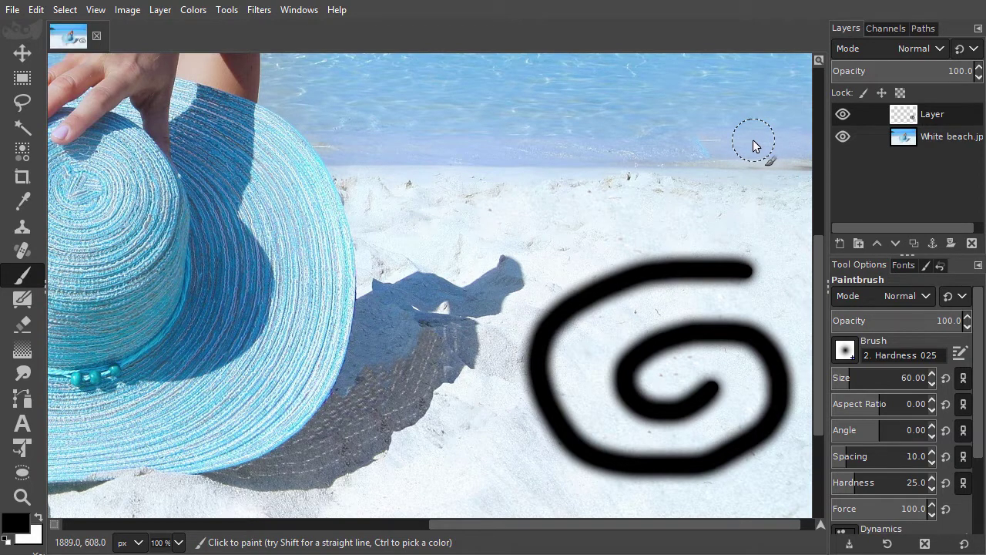
# - Undo the spiral and trial triangle, then Shift-click a horizontal and a vertical line forming an L
pyautogui.hotkey('ctrl', 'z')
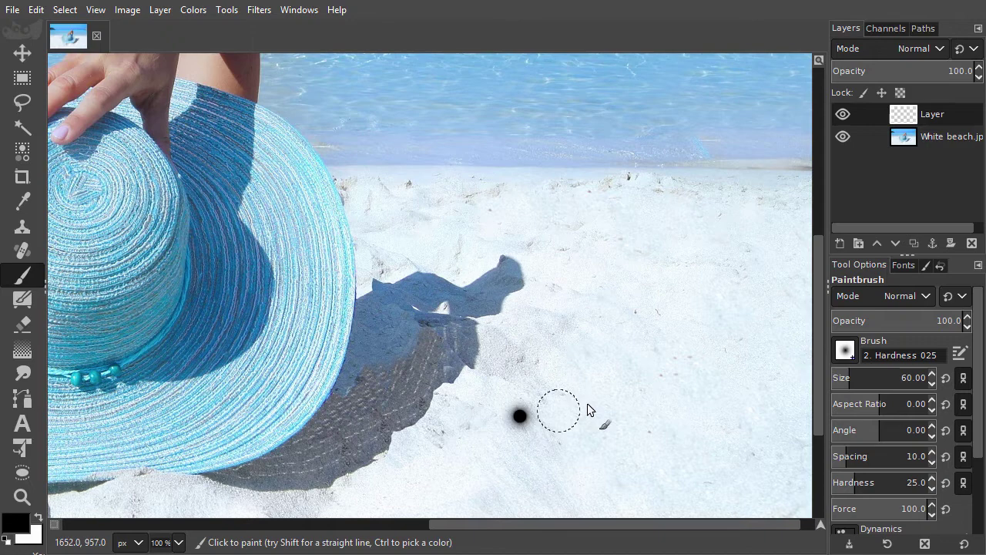
pyautogui.press('shift')
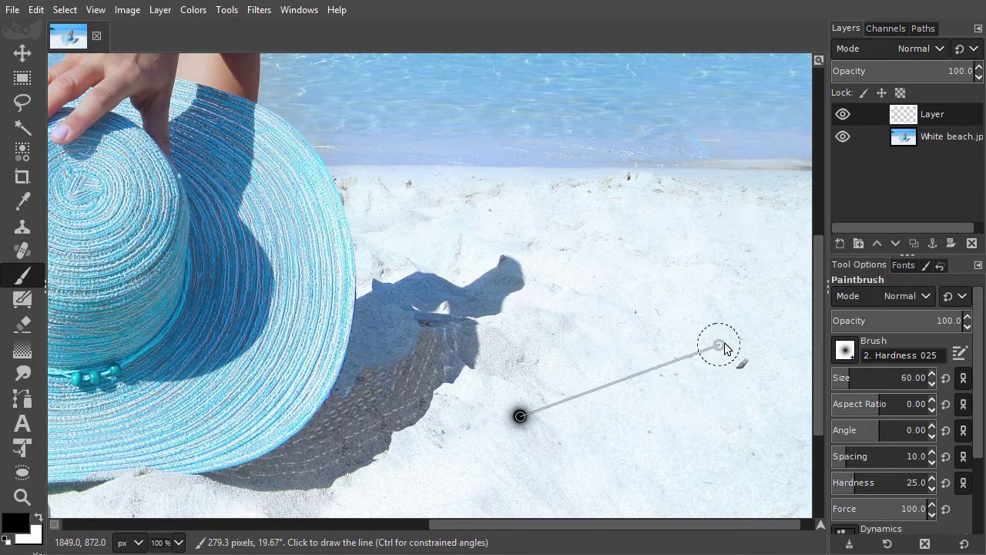
pyautogui.keyDown('shift'); pyautogui.click(739, 340); pyautogui.keyUp('shift')
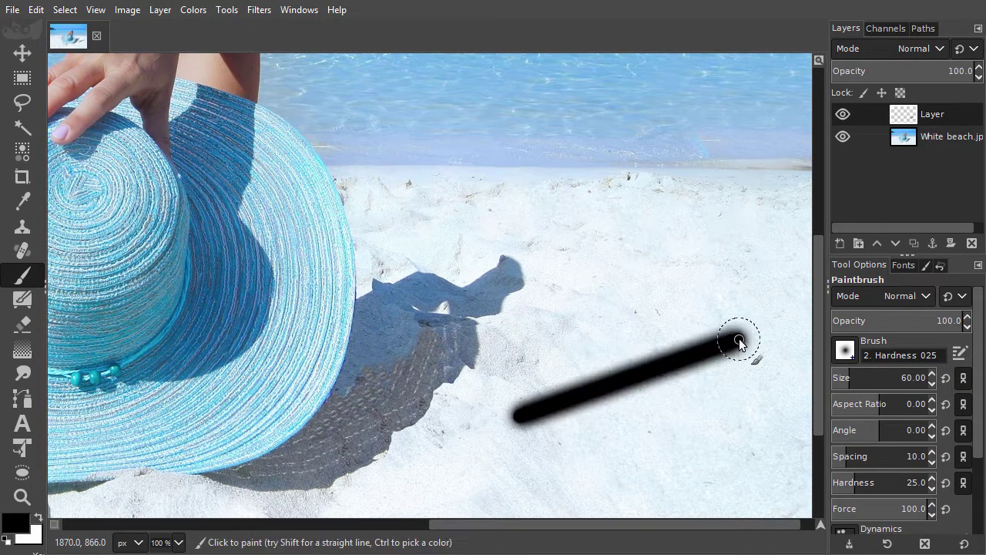
pyautogui.press('shift')
pyautogui.keyDown('shift'); pyautogui.click(616, 253); pyautogui.keyUp('shift')
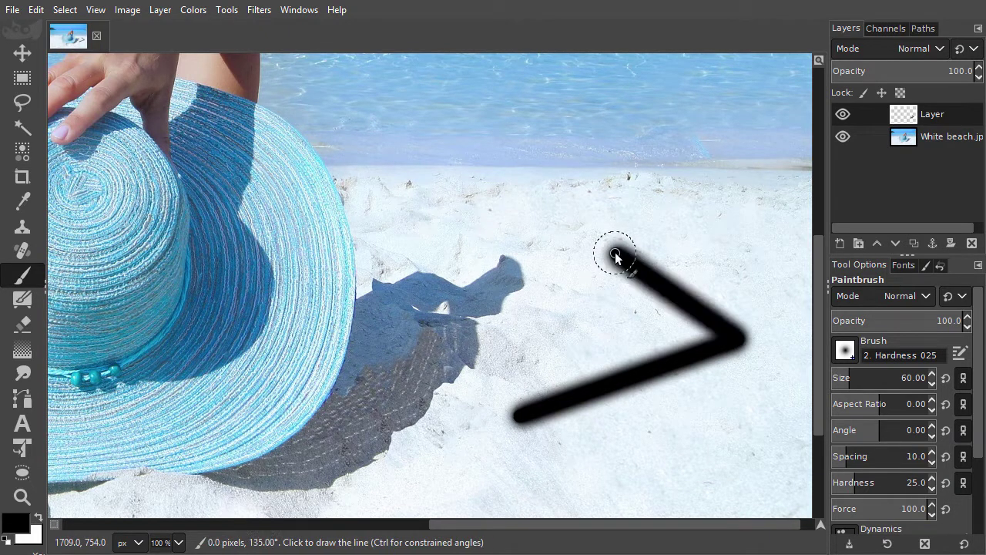
pyautogui.keyDown('shift'); pyautogui.click(522, 413); pyautogui.keyUp('shift')
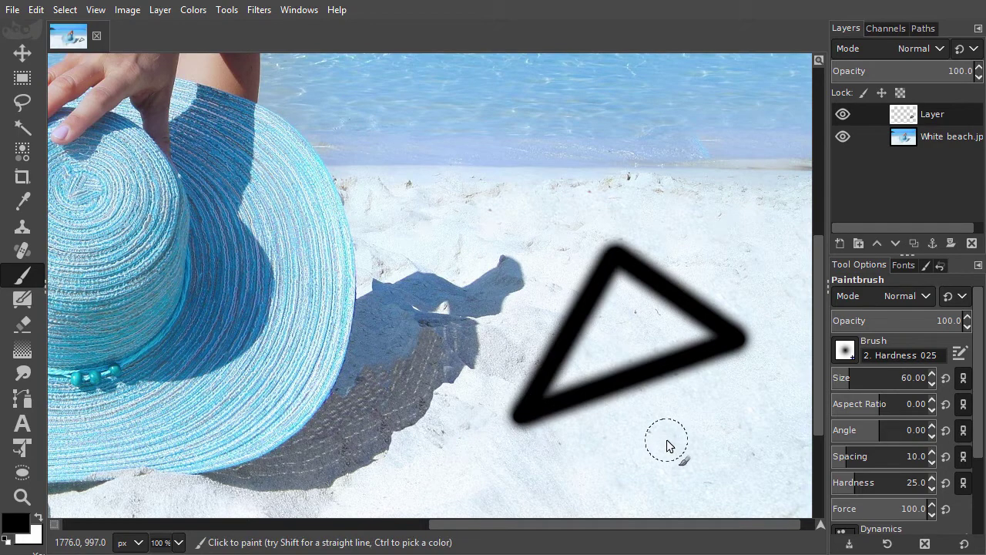
pyautogui.hotkey('ctrl', 'z')
pyautogui.hotkey('ctrl', 'z')
pyautogui.hotkey('ctrl', 'z')
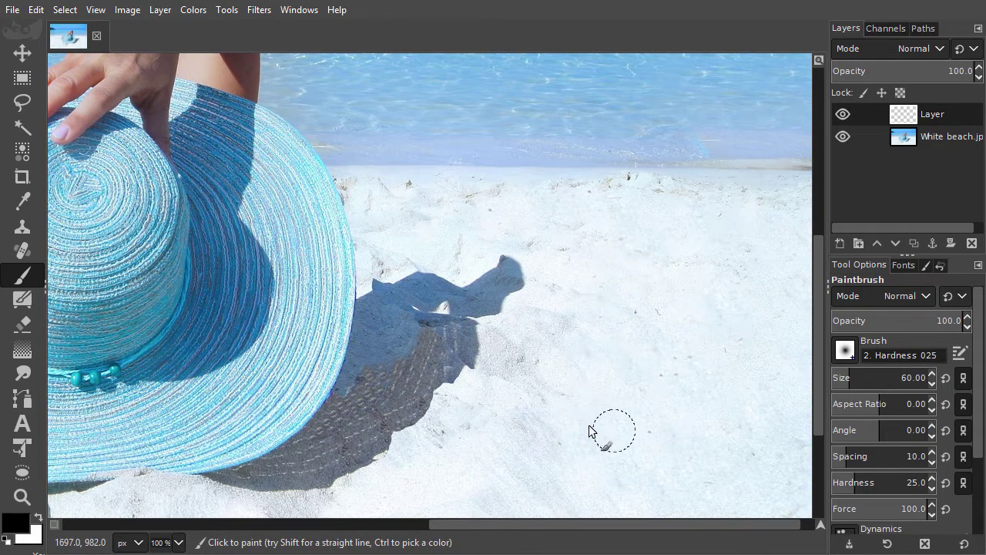
pyautogui.click(521, 420)
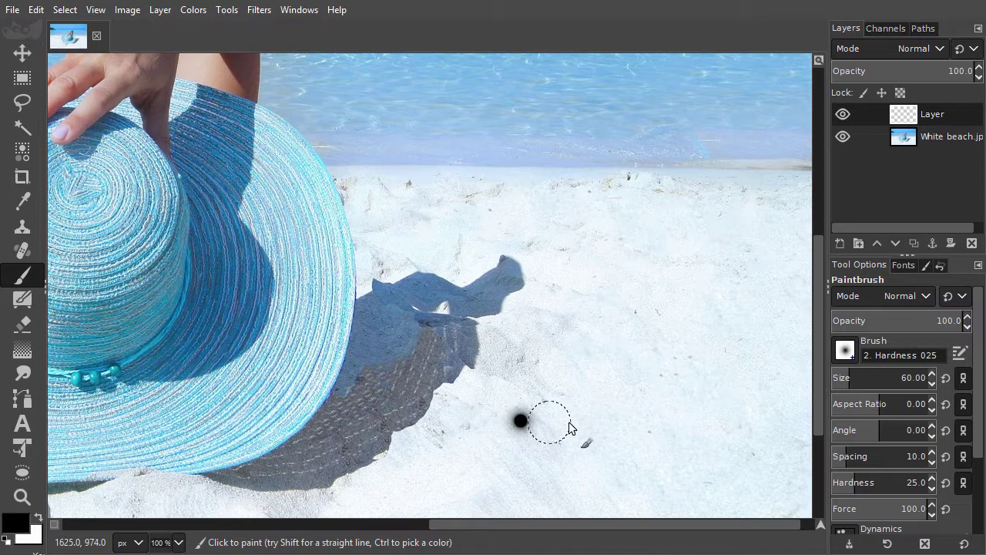
pyautogui.keyDown('shift'); pyautogui.click(740, 419); pyautogui.keyUp('shift')
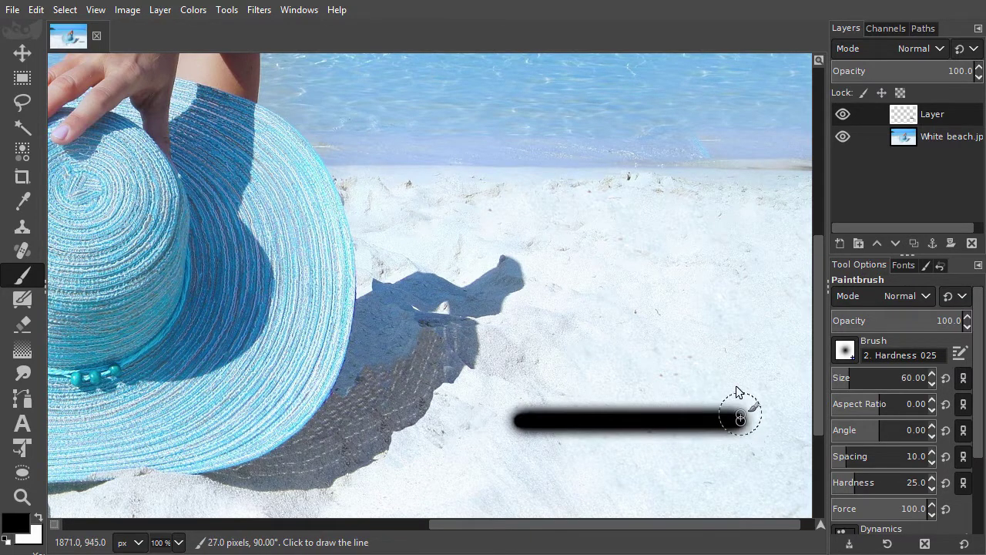
pyautogui.keyDown('shift'); pyautogui.click(740, 261); pyautogui.keyUp('shift')
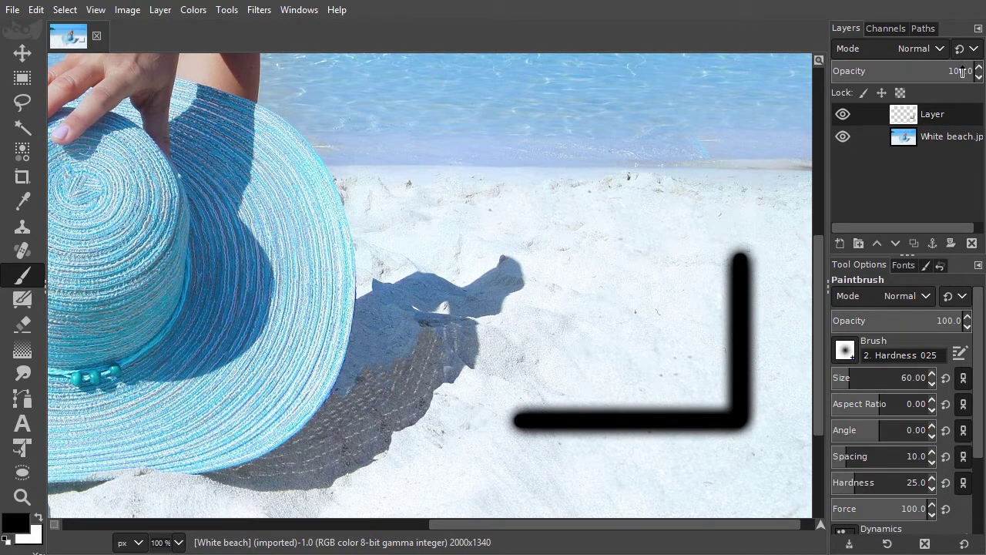
# - Fade the painted layer to about 35% opacity and scroll through the brush chooser's textured and tree brushes
pyautogui.moveTo(962, 71)
pyautogui.mouseDown()
pyautogui.moveTo(839, 74)
pyautogui.moveTo(977, 72)
pyautogui.mouseUp()
pyautogui.click(850, 355)
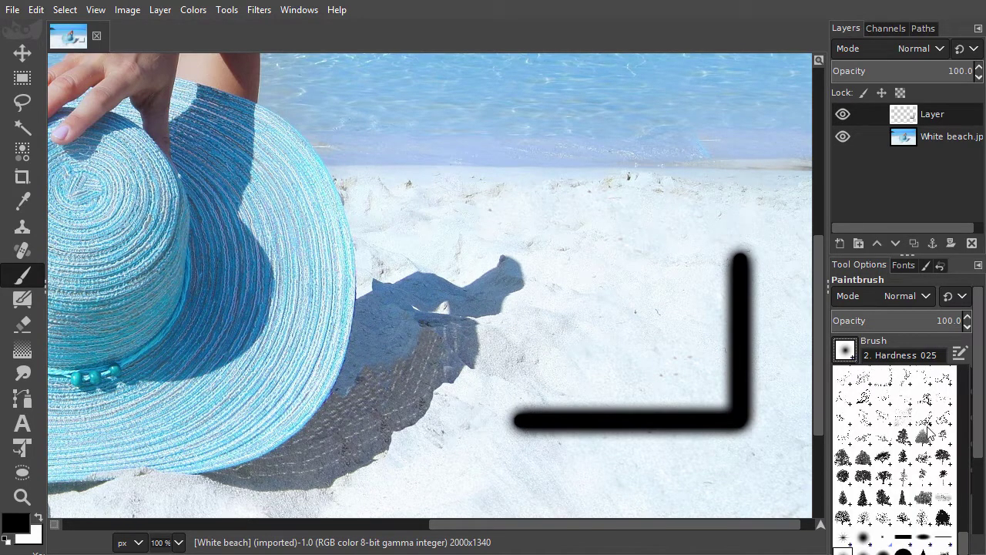
pyautogui.moveTo(965, 544); pyautogui.dragTo(965, 373)
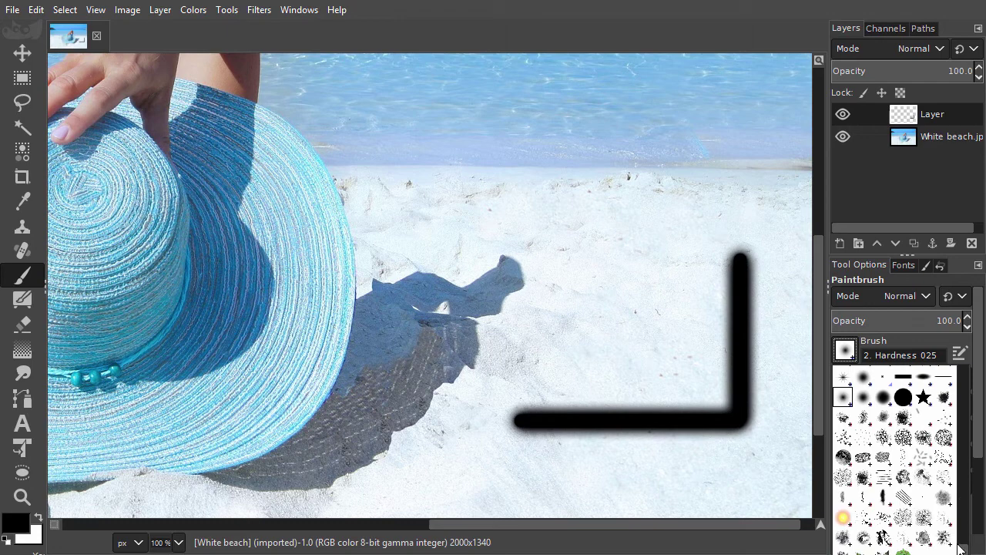
# - Pick the 2. Hardness 100 brush, then scroll to cycle to 2. Hardness 050 at size 51
pyautogui.click(900, 201)
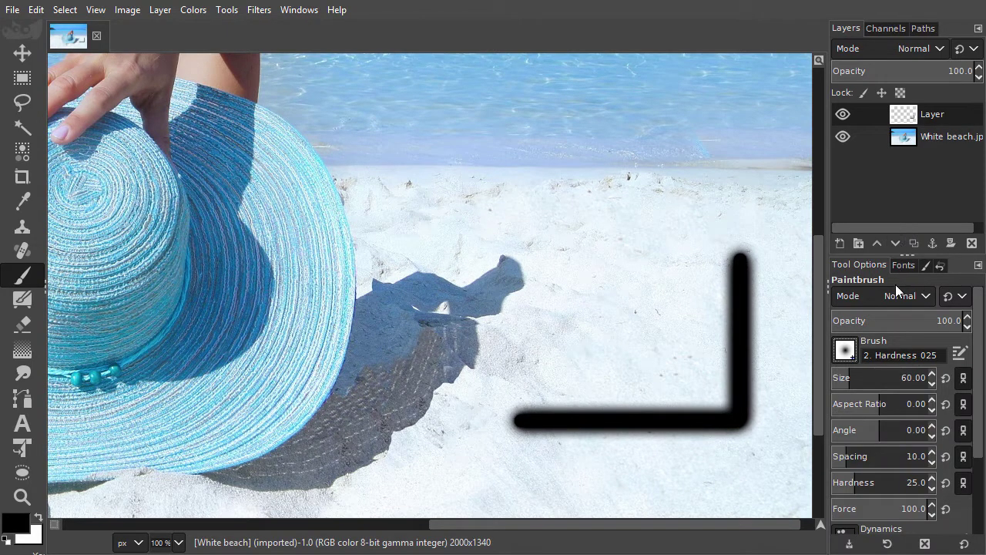
pyautogui.click(845, 350)
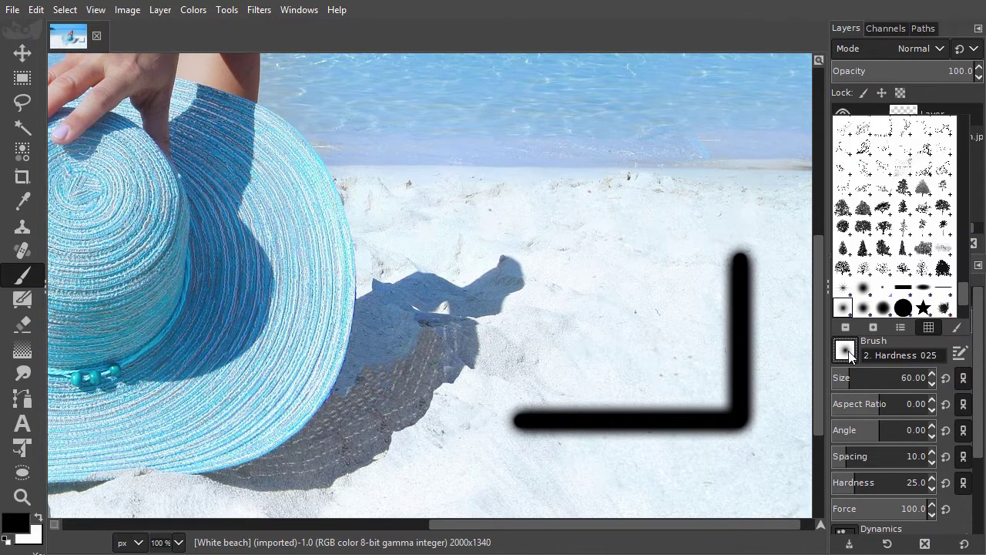
pyautogui.click(906, 306)
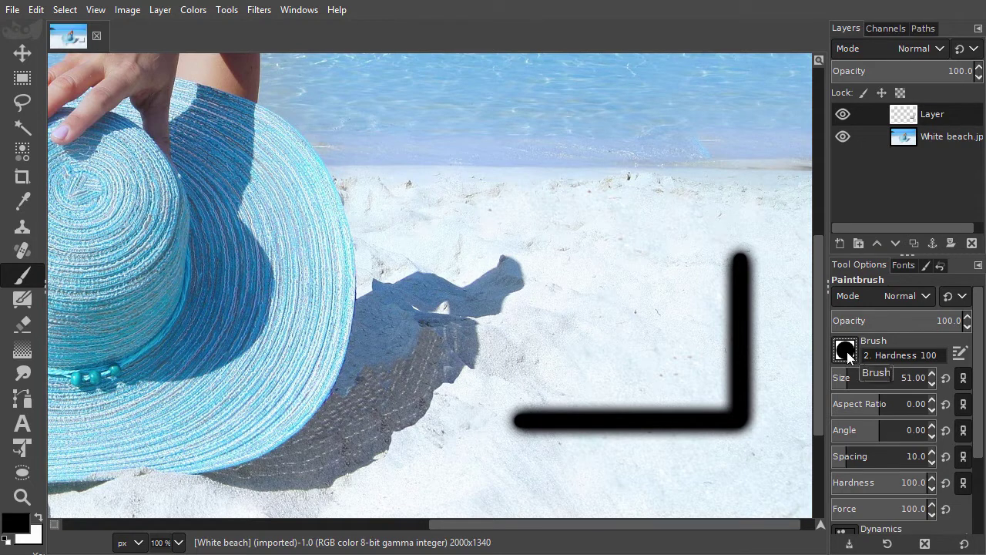
pyautogui.scroll(1, 847, 354)
pyautogui.scroll(-3, 848, 355)
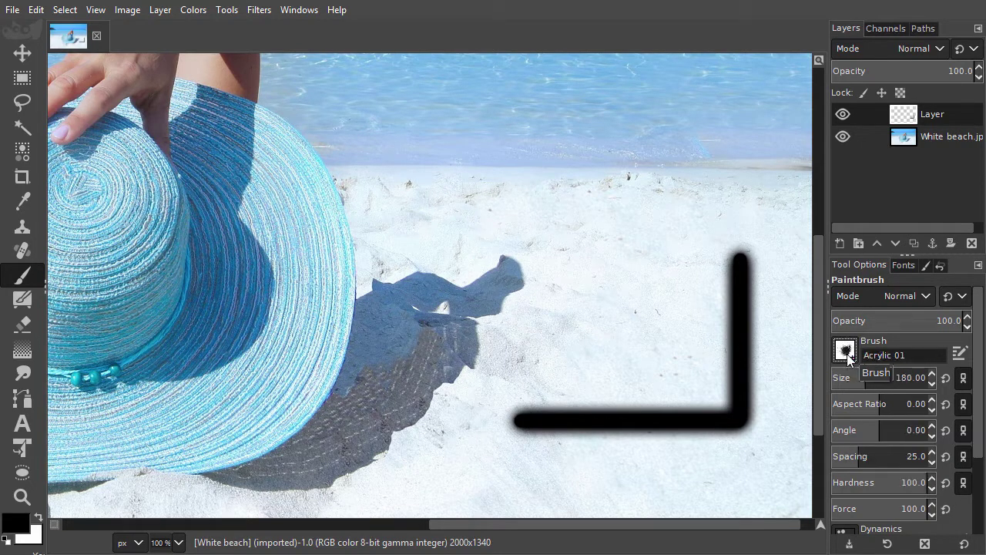
pyautogui.scroll(-1, 848, 354)
pyautogui.scroll(1, 847, 354)
pyautogui.scroll(4, 848, 355)
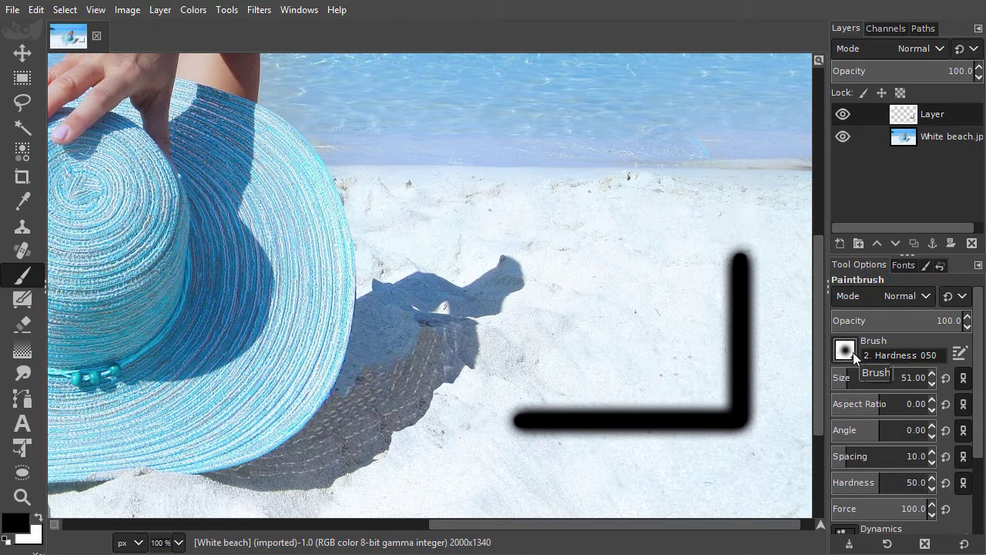
# - Show the Brushes library in a widened dock with Extra Large previews
pyautogui.click(926, 266)
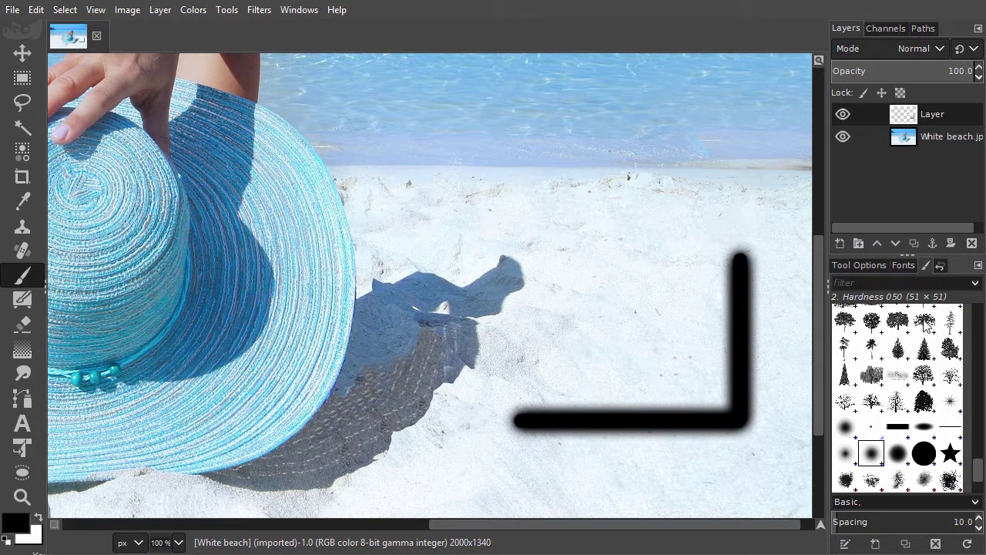
pyautogui.moveTo(828, 287); pyautogui.dragTo(734, 285)
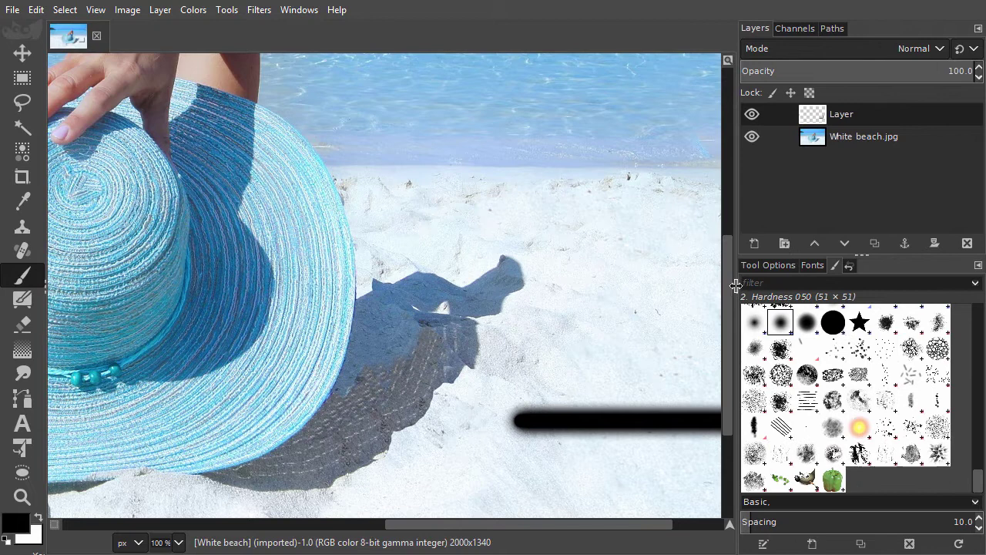
pyautogui.click(978, 266)
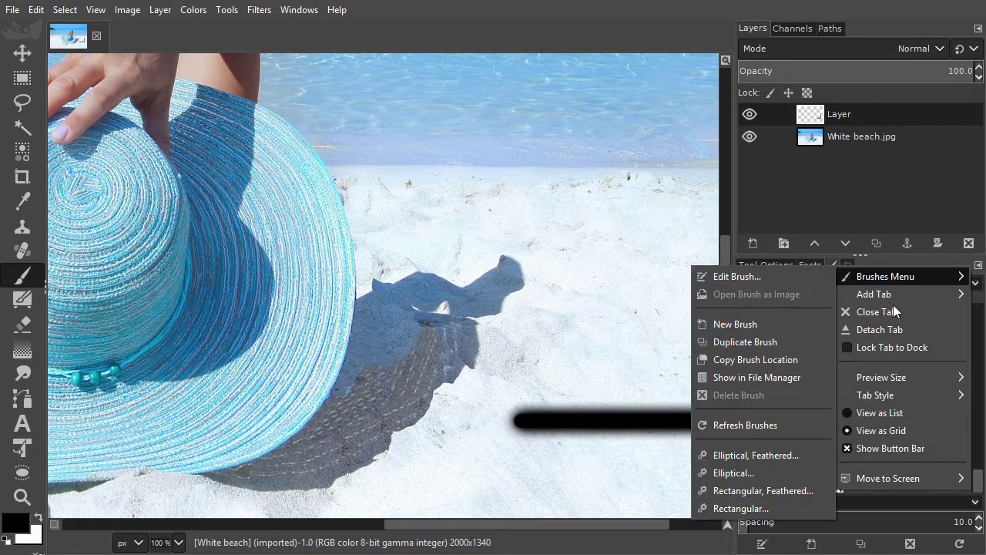
pyautogui.moveTo(883, 379)
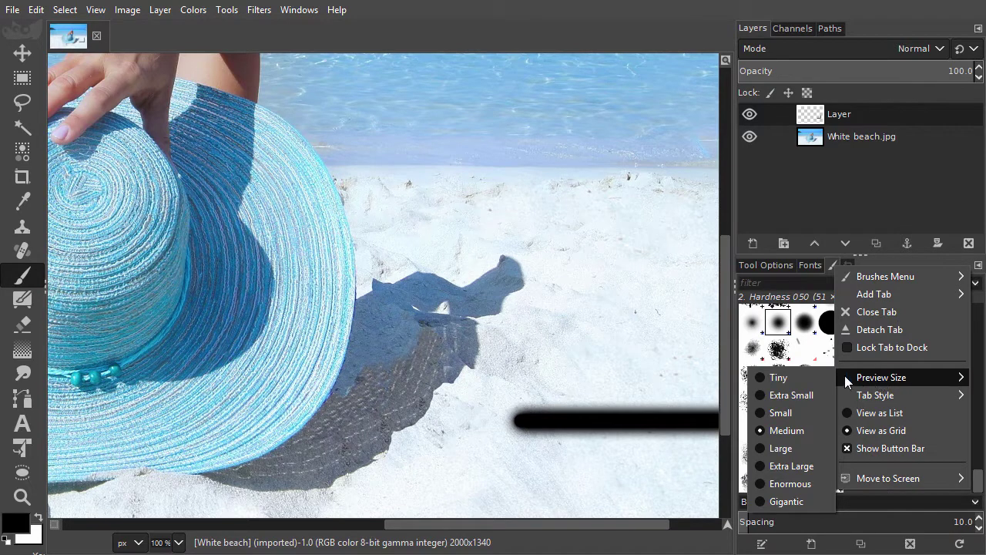
pyautogui.click(790, 467)
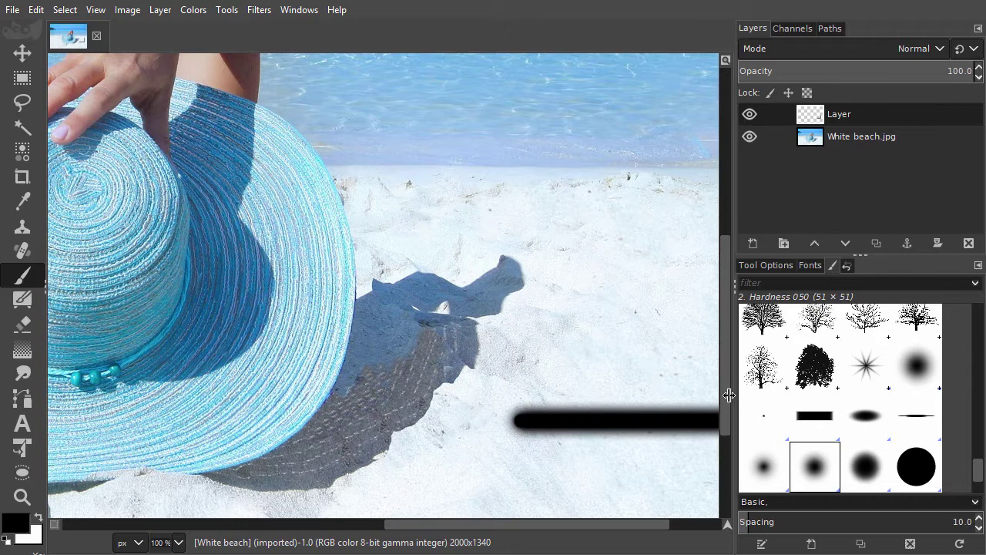
pyautogui.moveTo(734, 394); pyautogui.dragTo(701, 396)
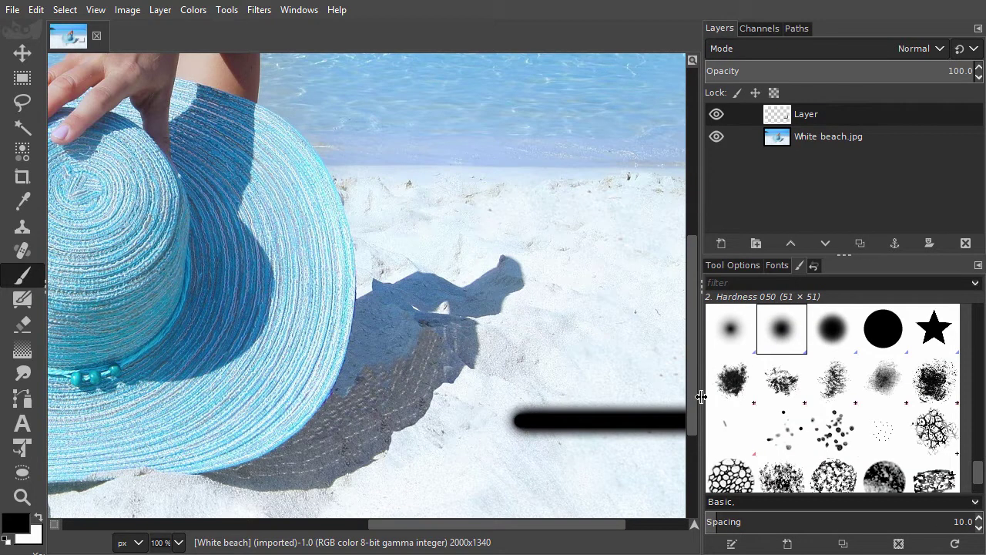
# - Browse the brush grid, try a tree-shaped brush, and settle on Bristles 02
pyautogui.scroll(1, 823, 430)
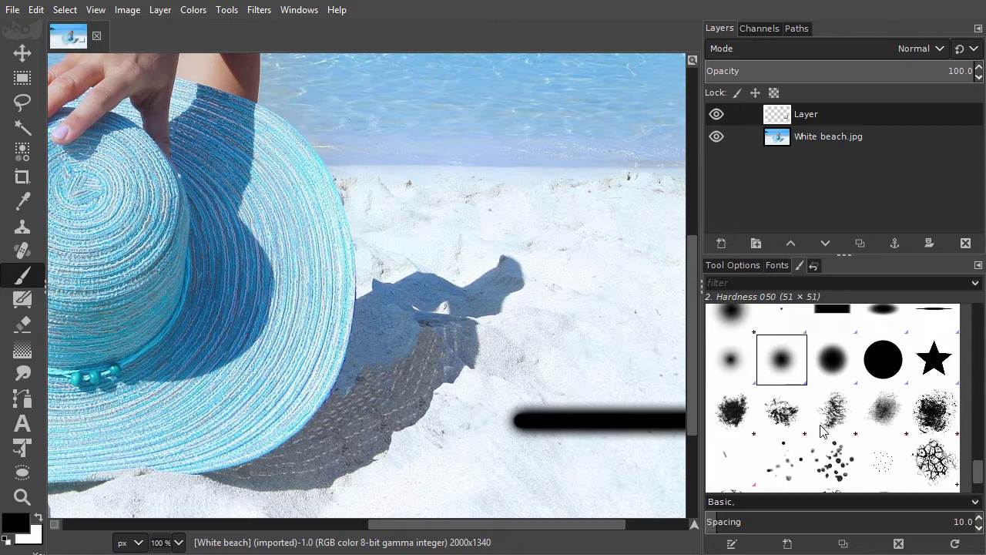
pyautogui.scroll(3, 822, 426)
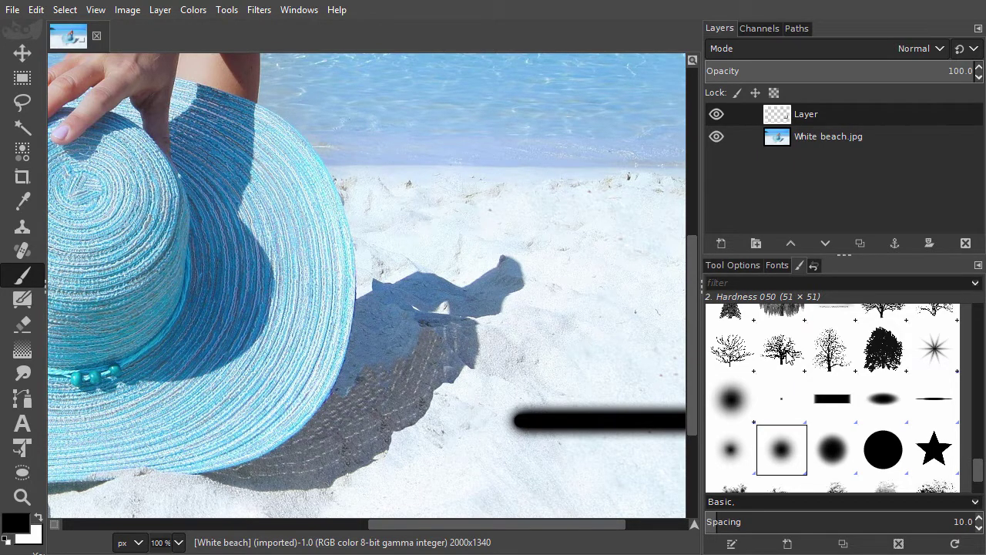
pyautogui.click(788, 357)
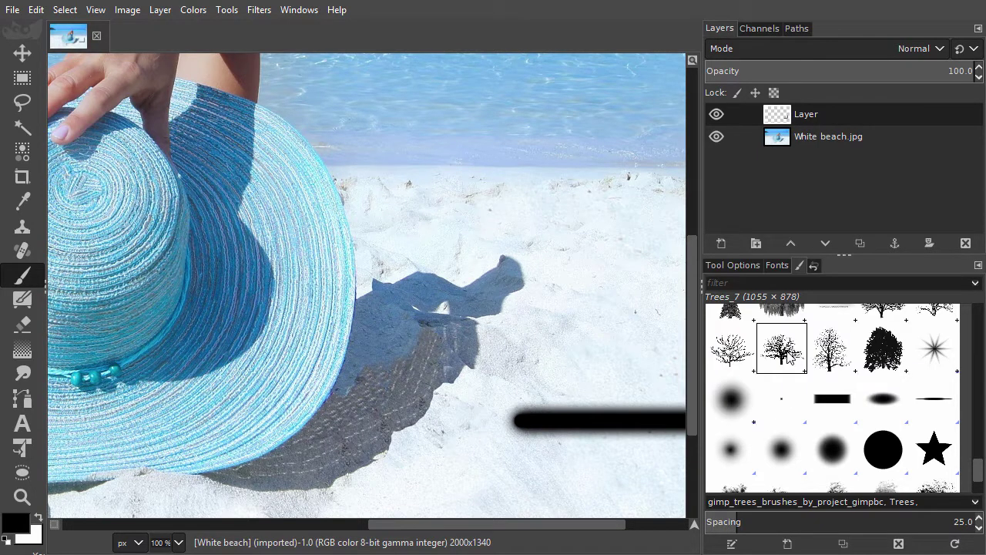
pyautogui.scroll(5, 788, 357)
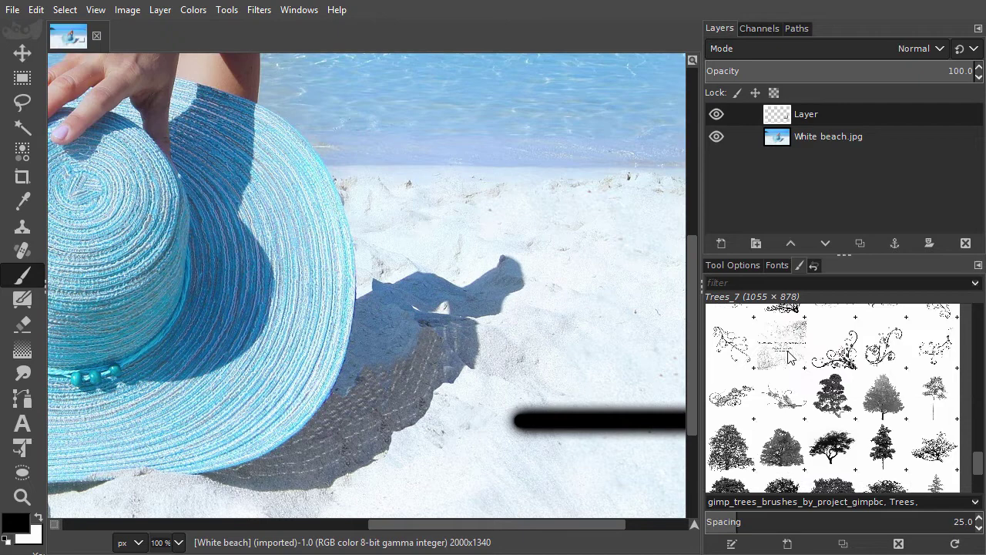
pyautogui.scroll(5, 788, 357)
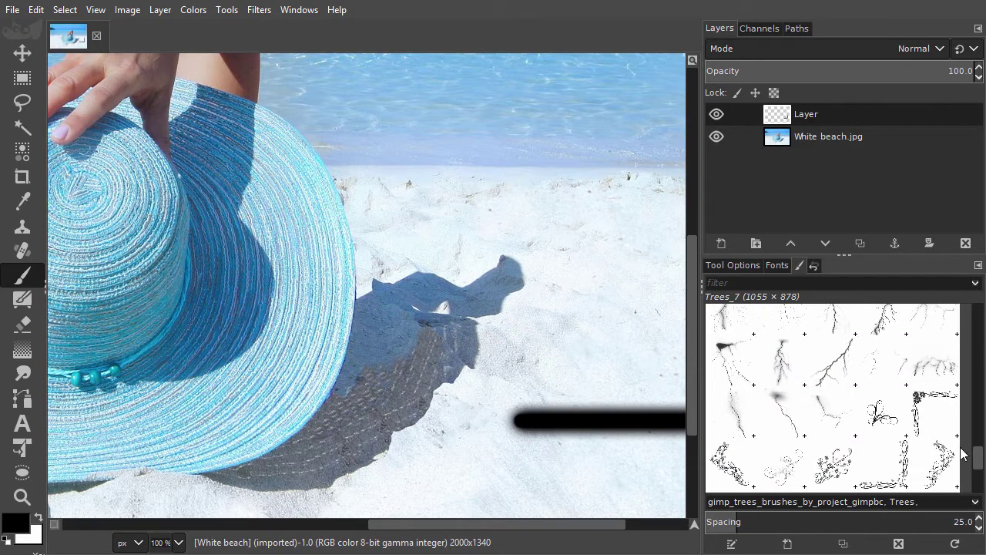
pyautogui.moveTo(979, 462); pyautogui.dragTo(971, 371)
pyautogui.scroll(-2, 971, 372)
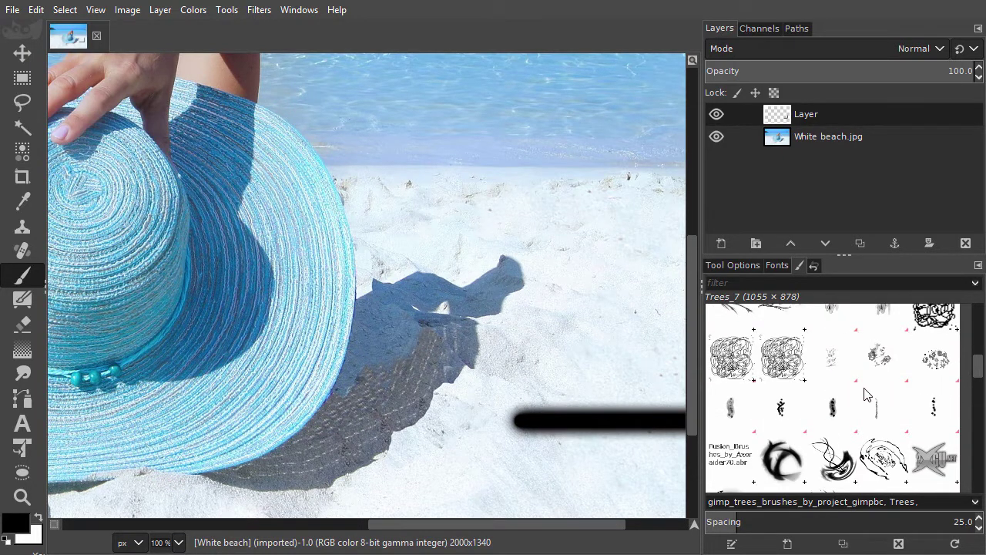
pyautogui.moveTo(983, 373)
pyautogui.mouseDown()
pyautogui.moveTo(984, 310)
pyautogui.moveTo(978, 481)
pyautogui.mouseUp()
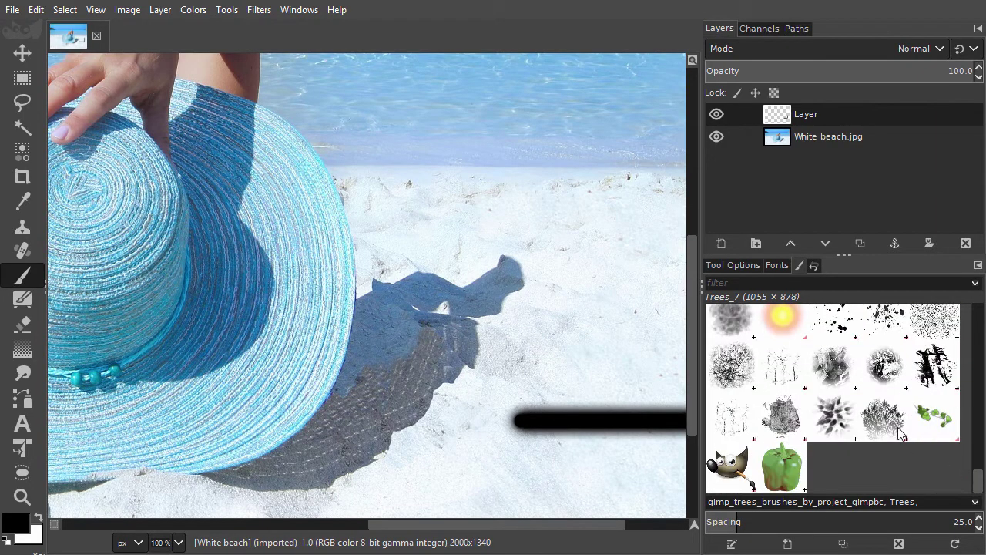
pyautogui.scroll(5, 898, 432)
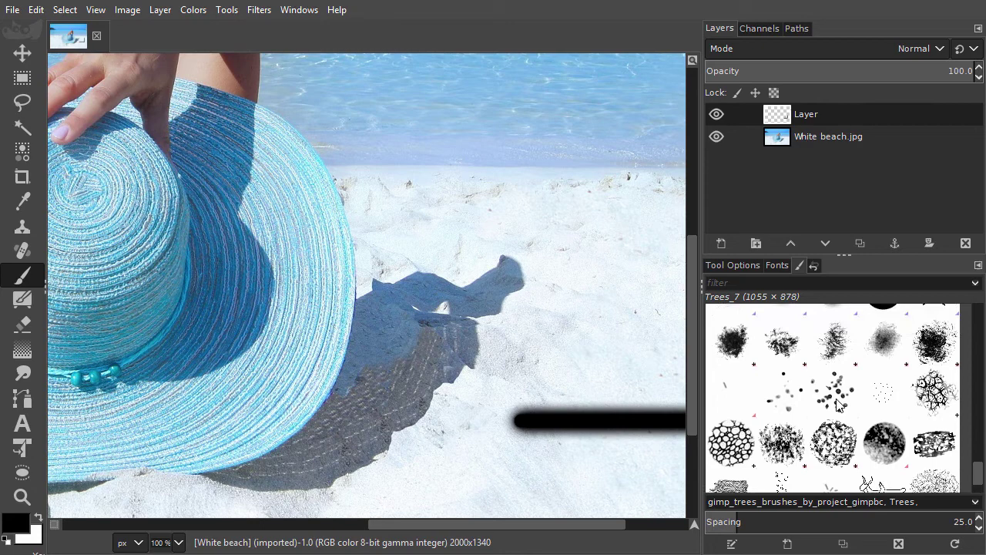
pyautogui.click(838, 406)
# - Paint a zigzag Bristles 02 stroke across the sky and sea
pyautogui.scroll(5, 528, 115)
pyautogui.hscroll(3, 528, 115)
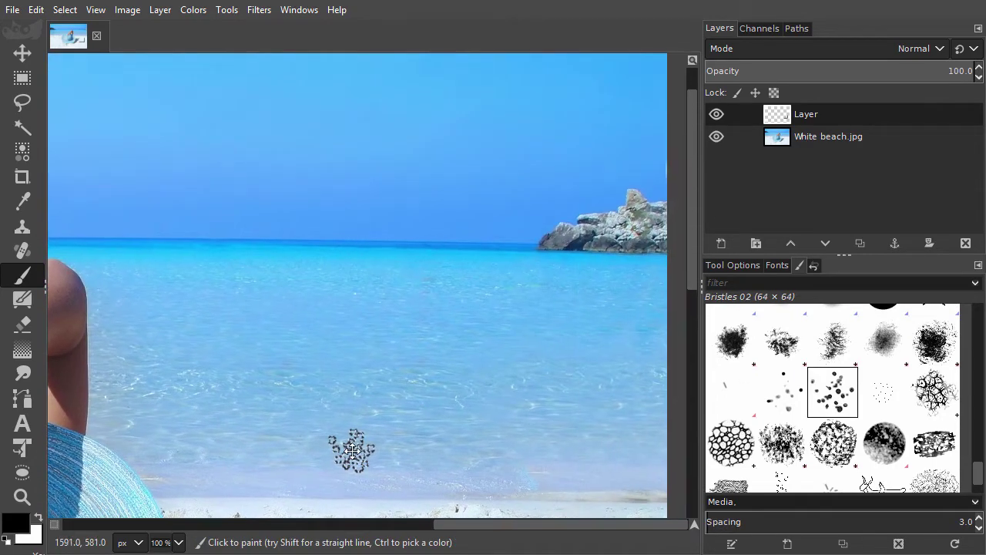
pyautogui.moveTo(408, 126)
pyautogui.mouseDown()
pyautogui.moveTo(345, 137)
pyautogui.moveTo(287, 212)
pyautogui.moveTo(452, 181)
pyautogui.moveTo(393, 223)
pyautogui.moveTo(318, 303)
pyautogui.moveTo(418, 271)
pyautogui.moveTo(277, 393)
pyautogui.moveTo(477, 343)
pyautogui.mouseUp()
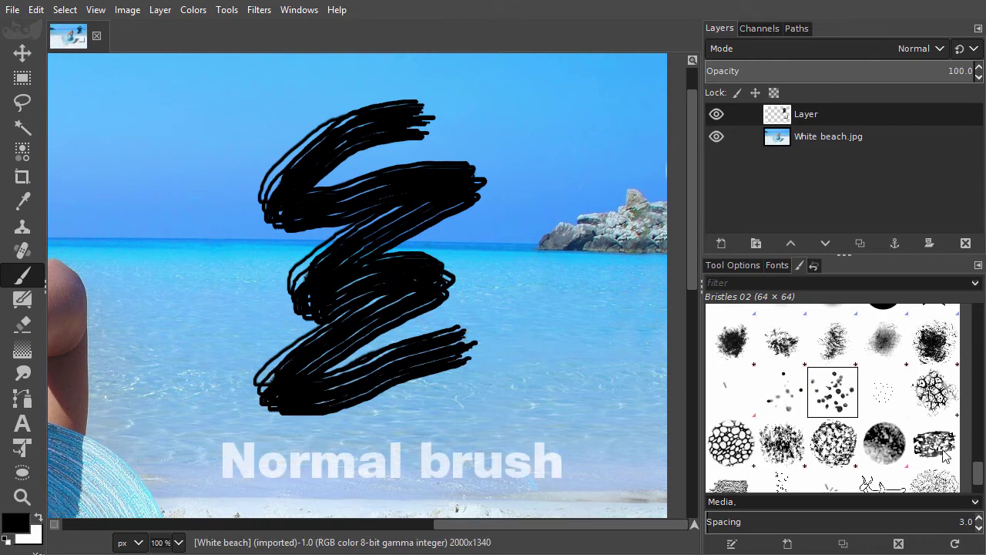
# - Switch to the 33_Thick_hatch brush and white foreground, then paint a hatched band across the sky
pyautogui.scroll(15, 972, 470)
pyautogui.scroll(-5, 928, 372)
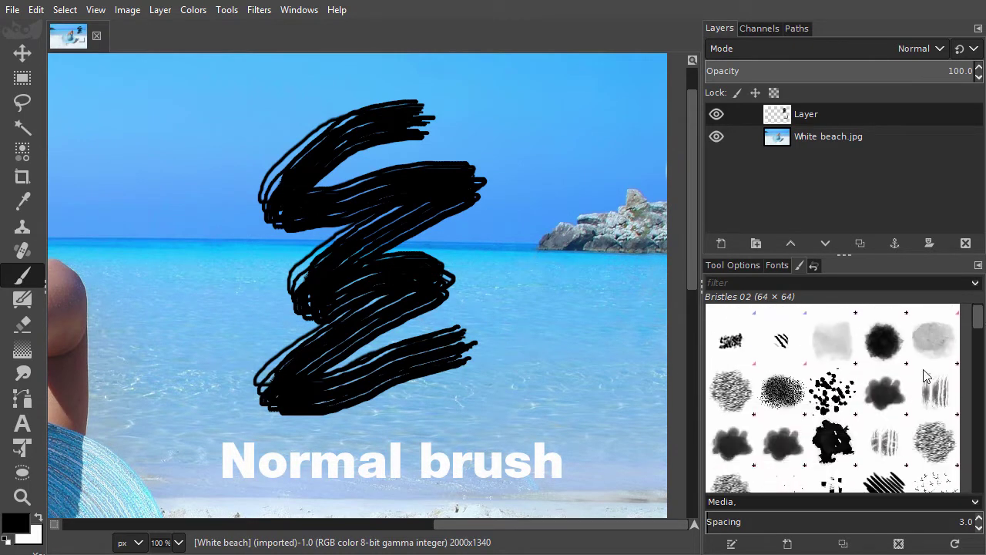
pyautogui.click(882, 385)
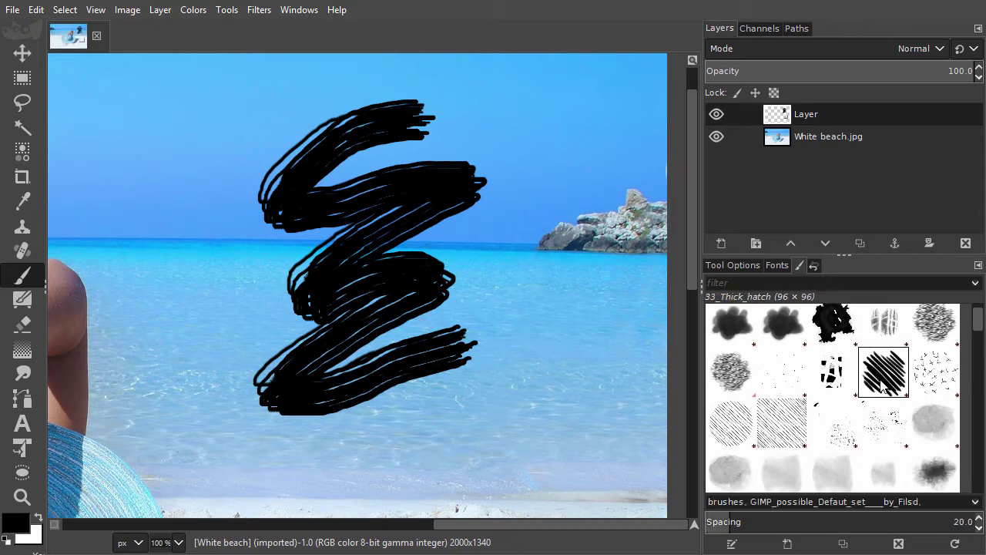
pyautogui.moveTo(361, 174)
pyautogui.mouseDown()
pyautogui.moveTo(396, 275)
pyautogui.moveTo(583, 309)
pyautogui.moveTo(806, 219)
pyautogui.mouseUp()
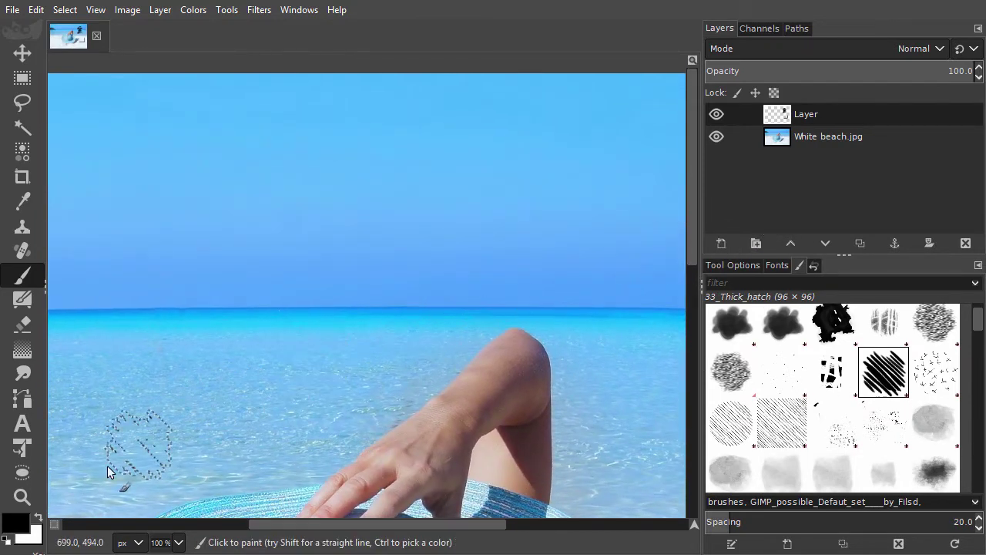
pyautogui.click(37, 519)
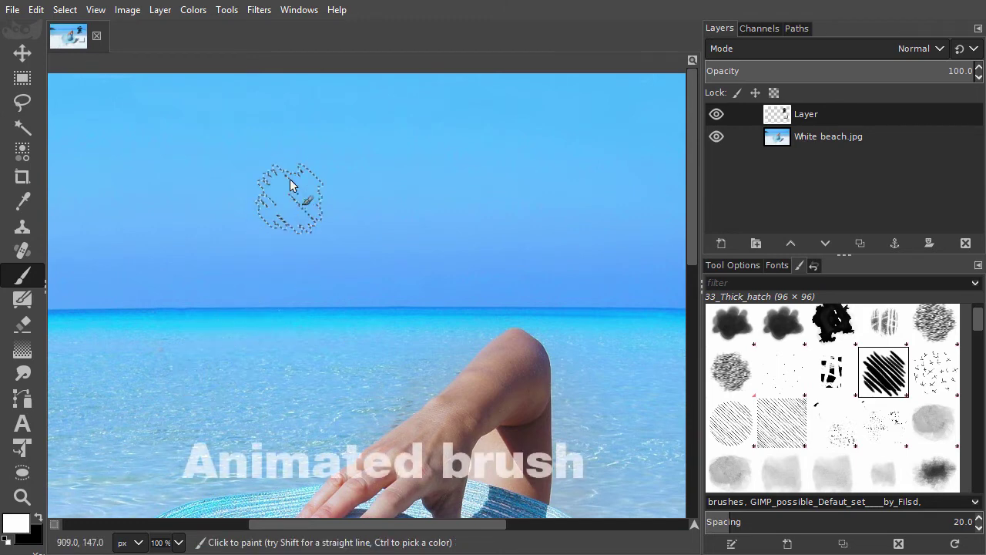
pyautogui.click(289, 175)
pyautogui.moveTo(289, 177)
pyautogui.mouseDown()
pyautogui.moveTo(567, 193)
pyautogui.moveTo(629, 218)
pyautogui.mouseUp()
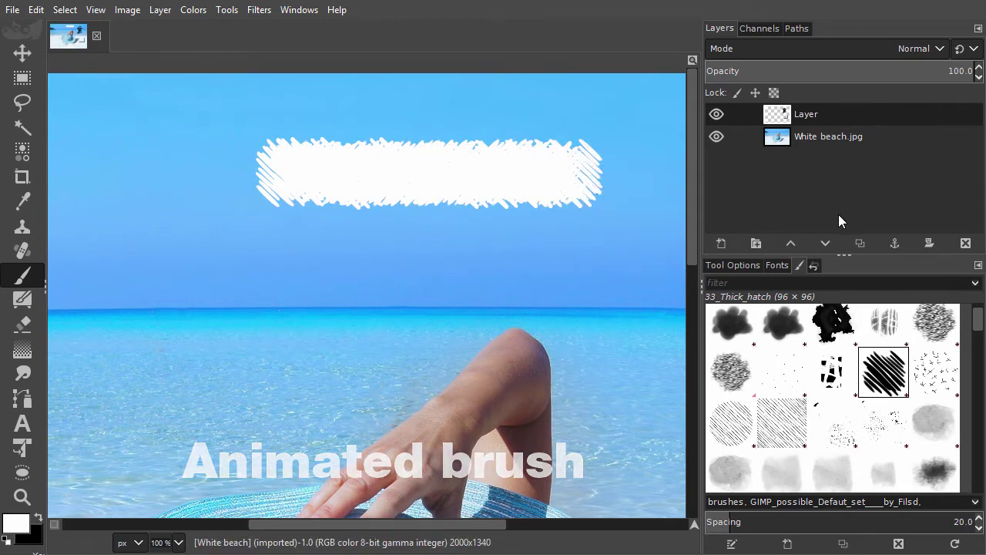
pyautogui.click(739, 266)
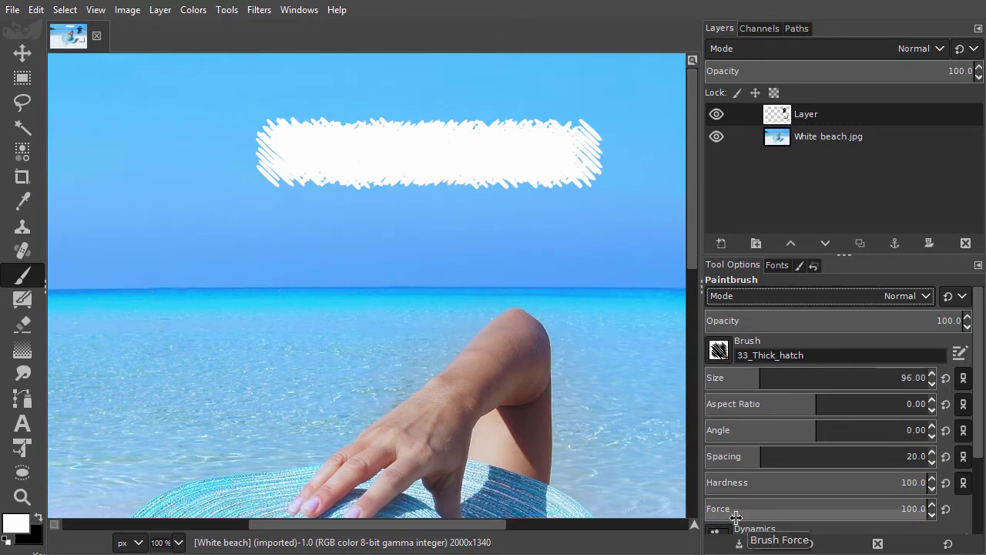
# - Switch to the 02_Medium brush at size 99.57 with black as the foreground colour
pyautogui.click(718, 350)
pyautogui.click(775, 375)
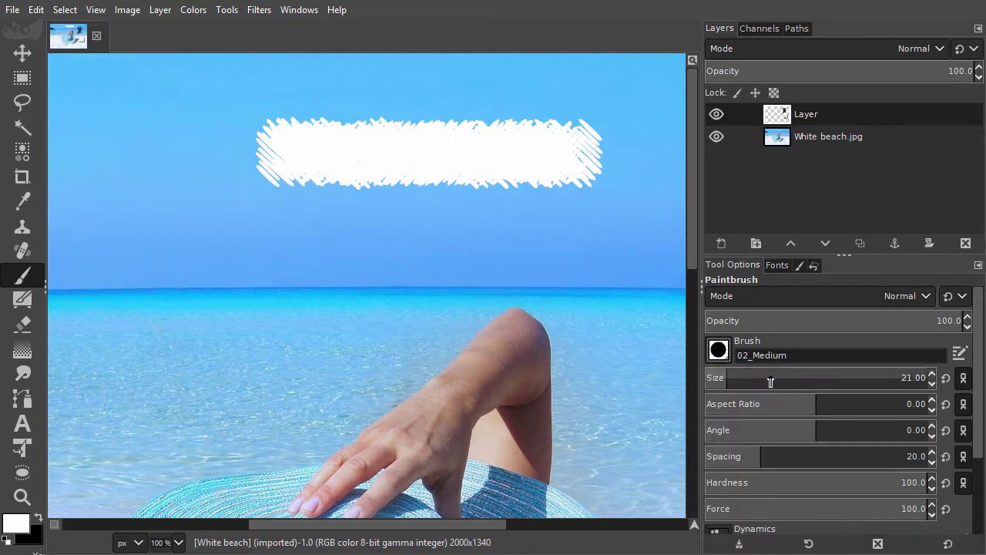
pyautogui.click(769, 376)
pyautogui.moveTo(769, 376); pyautogui.dragTo(764, 376)
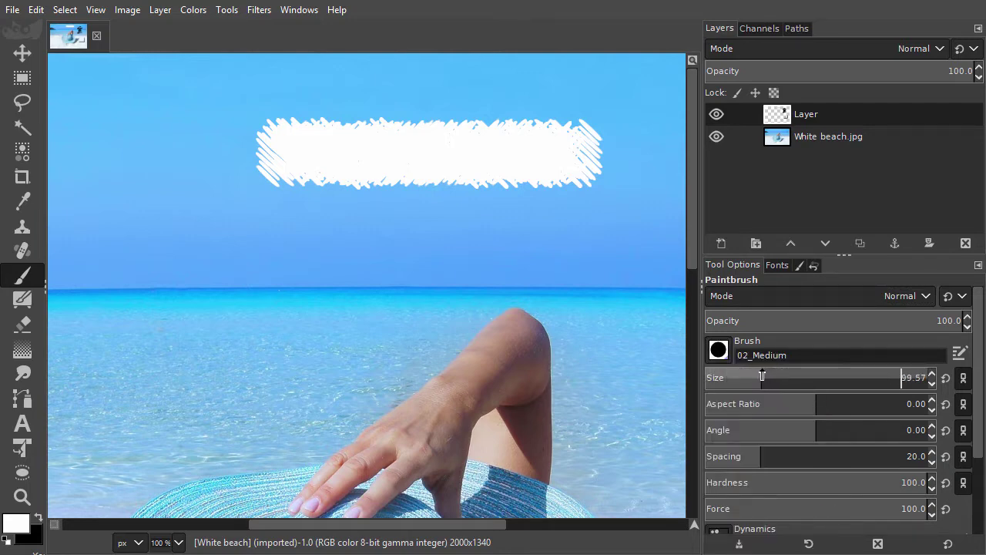
pyautogui.click(38, 515)
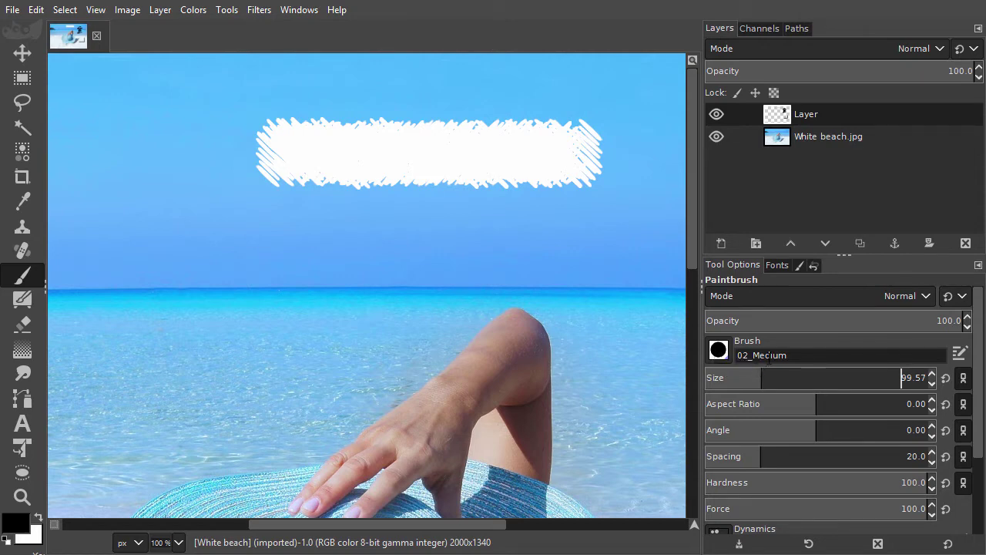
# - At 49 opacity, build overlapping translucent black strokes over the sky, sea and white band
pyautogui.moveTo(823, 316); pyautogui.dragTo(831, 316)
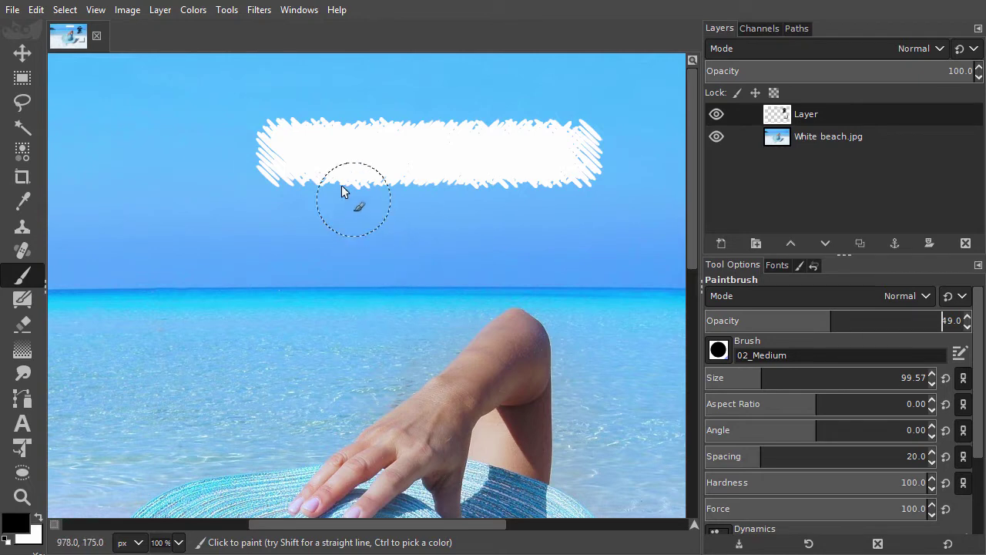
pyautogui.moveTo(328, 181)
pyautogui.mouseDown()
pyautogui.moveTo(174, 208)
pyautogui.moveTo(191, 235)
pyautogui.moveTo(324, 211)
pyautogui.moveTo(440, 208)
pyautogui.moveTo(175, 272)
pyautogui.moveTo(253, 289)
pyautogui.moveTo(418, 270)
pyautogui.moveTo(434, 283)
pyautogui.moveTo(269, 303)
pyautogui.moveTo(235, 339)
pyautogui.moveTo(442, 309)
pyautogui.moveTo(429, 327)
pyautogui.moveTo(288, 346)
pyautogui.moveTo(239, 376)
pyautogui.moveTo(283, 388)
pyautogui.moveTo(443, 339)
pyautogui.moveTo(443, 361)
pyautogui.moveTo(286, 393)
pyautogui.moveTo(271, 414)
pyautogui.moveTo(301, 418)
pyautogui.moveTo(464, 372)
pyautogui.moveTo(454, 349)
pyautogui.moveTo(280, 347)
pyautogui.moveTo(283, 324)
pyautogui.moveTo(394, 262)
pyautogui.moveTo(361, 216)
pyautogui.moveTo(205, 221)
pyautogui.moveTo(224, 206)
pyautogui.moveTo(357, 183)
pyautogui.moveTo(352, 225)
pyautogui.moveTo(300, 318)
pyautogui.moveTo(162, 398)
pyautogui.moveTo(185, 396)
pyautogui.moveTo(162, 398)
pyautogui.moveTo(361, 316)
pyautogui.moveTo(359, 276)
pyautogui.moveTo(331, 272)
pyautogui.moveTo(166, 357)
pyautogui.moveTo(139, 349)
pyautogui.moveTo(123, 328)
pyautogui.moveTo(156, 304)
pyautogui.moveTo(155, 356)
pyautogui.moveTo(135, 316)
pyautogui.moveTo(351, 239)
pyautogui.moveTo(320, 225)
pyautogui.moveTo(246, 235)
pyautogui.moveTo(167, 266)
pyautogui.moveTo(136, 343)
pyautogui.moveTo(327, 333)
pyautogui.moveTo(262, 249)
pyautogui.moveTo(305, 335)
pyautogui.moveTo(351, 321)
pyautogui.moveTo(363, 284)
pyautogui.moveTo(340, 249)
pyautogui.moveTo(269, 263)
pyautogui.mouseUp()
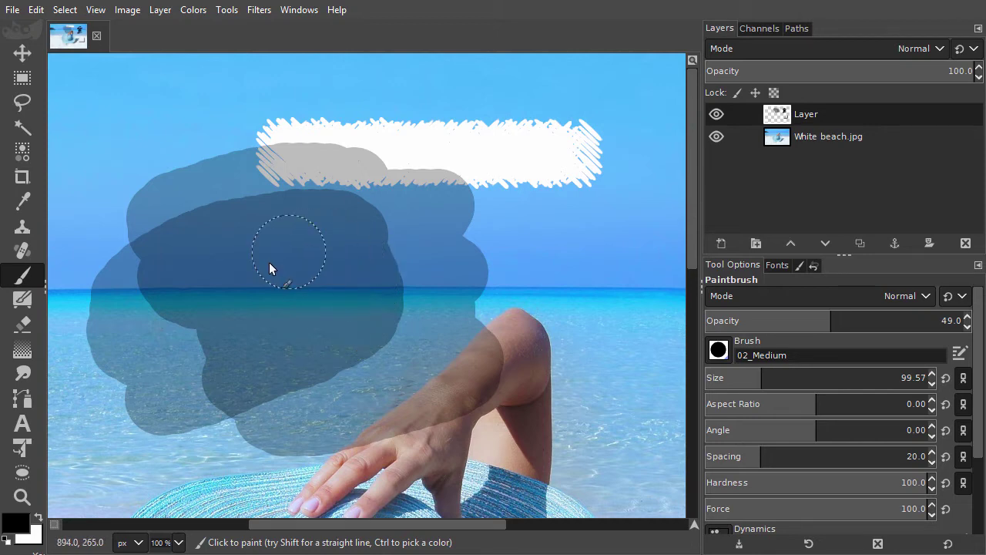
pyautogui.moveTo(267, 341)
pyautogui.mouseDown()
pyautogui.moveTo(323, 251)
pyautogui.moveTo(249, 294)
pyautogui.mouseUp()
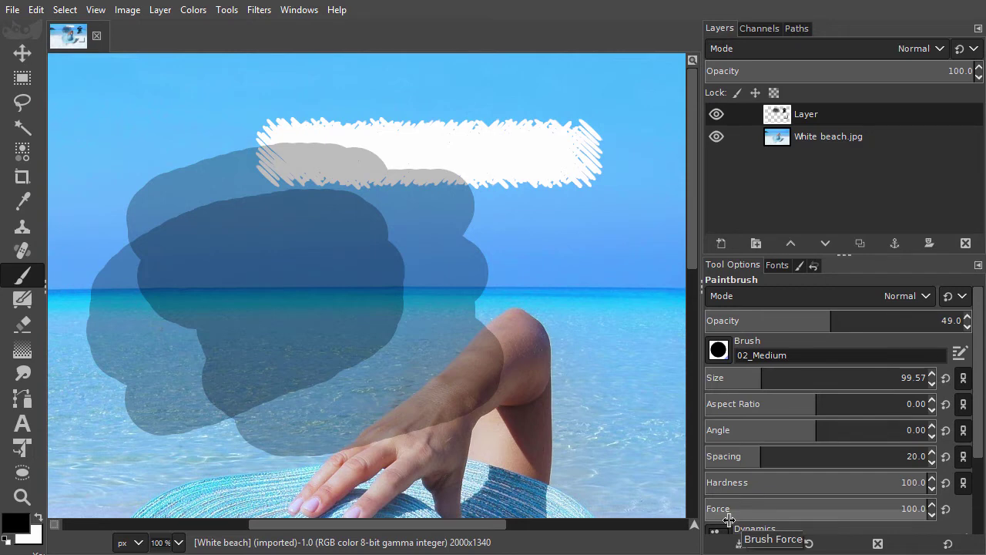
# - Undo the two dark translucent strokes and restore brush opacity to 100
pyautogui.hotkey('ctrl', 'z')
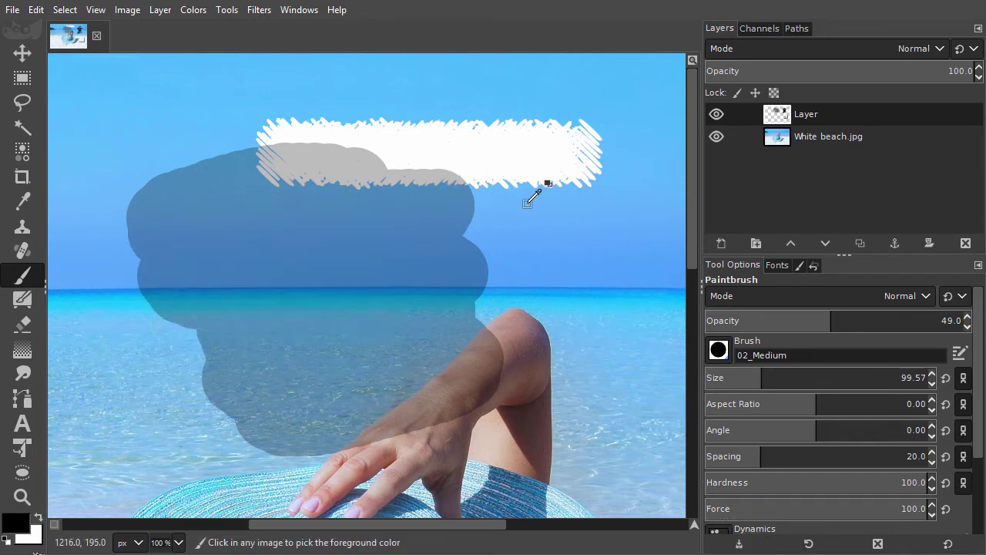
pyautogui.hotkey('ctrl', 'z')
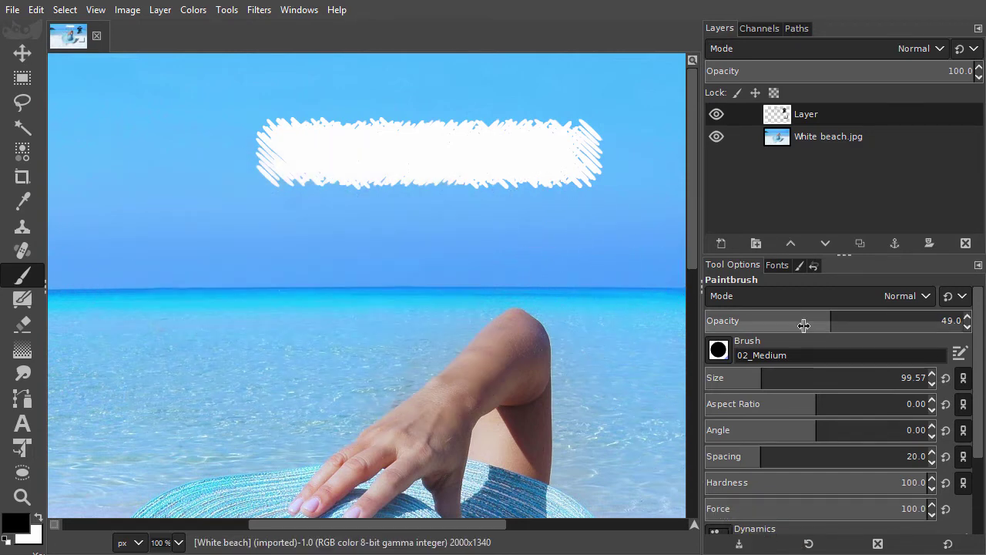
pyautogui.moveTo(833, 320); pyautogui.dragTo(973, 317)
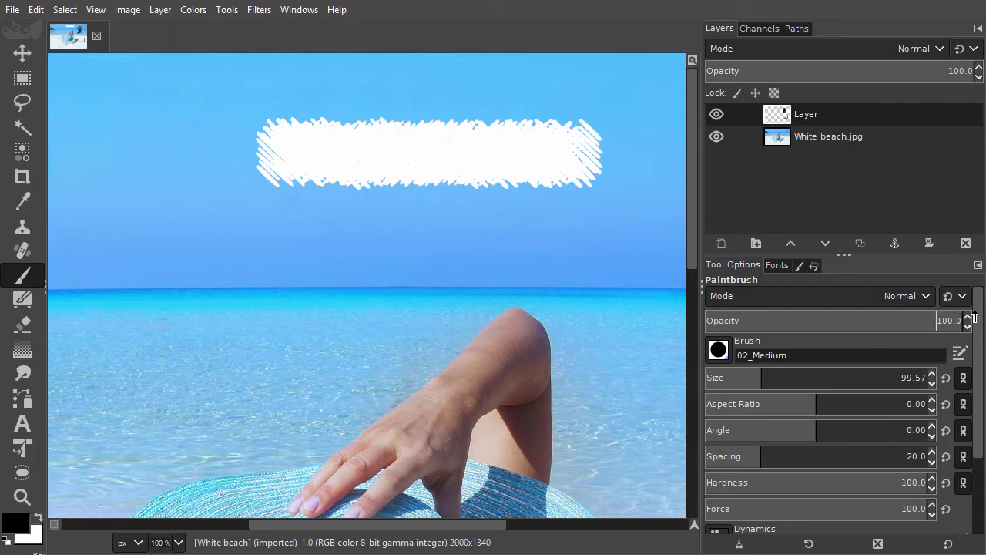
# - Set the brush force to about 20, hardness to 25.3 and size to 313.92
pyautogui.click(746, 508)
pyautogui.moveTo(748, 506); pyautogui.dragTo(750, 505)
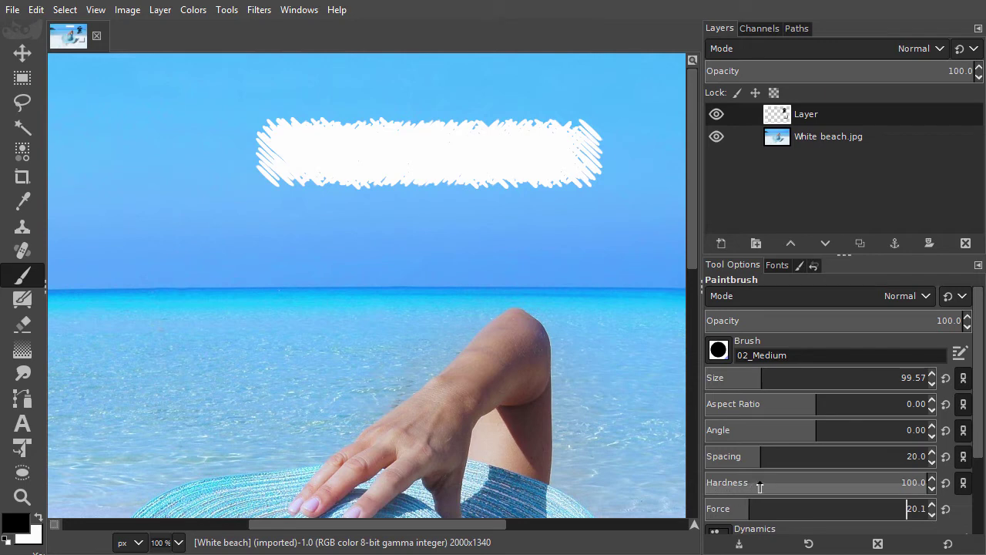
pyautogui.click(761, 481)
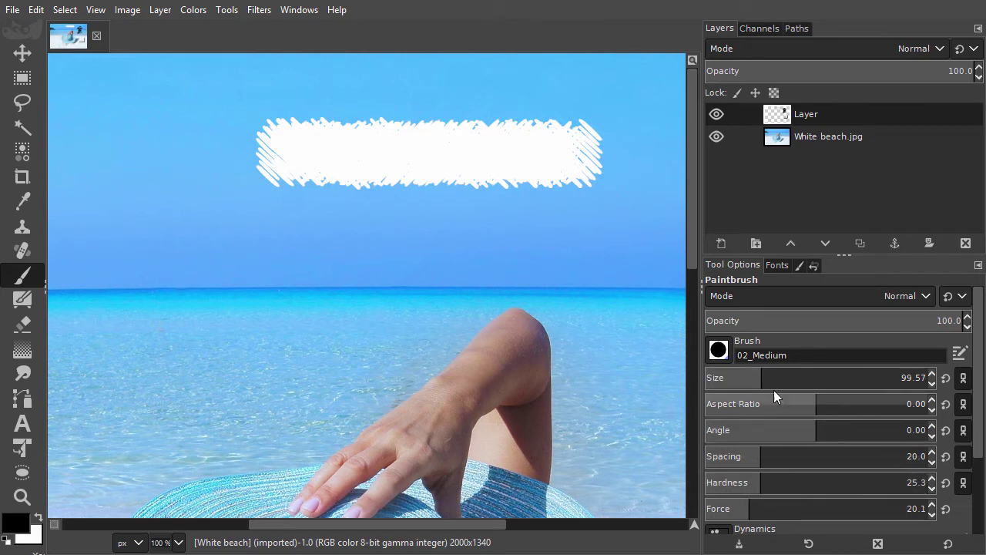
pyautogui.moveTo(780, 376); pyautogui.dragTo(817, 377)
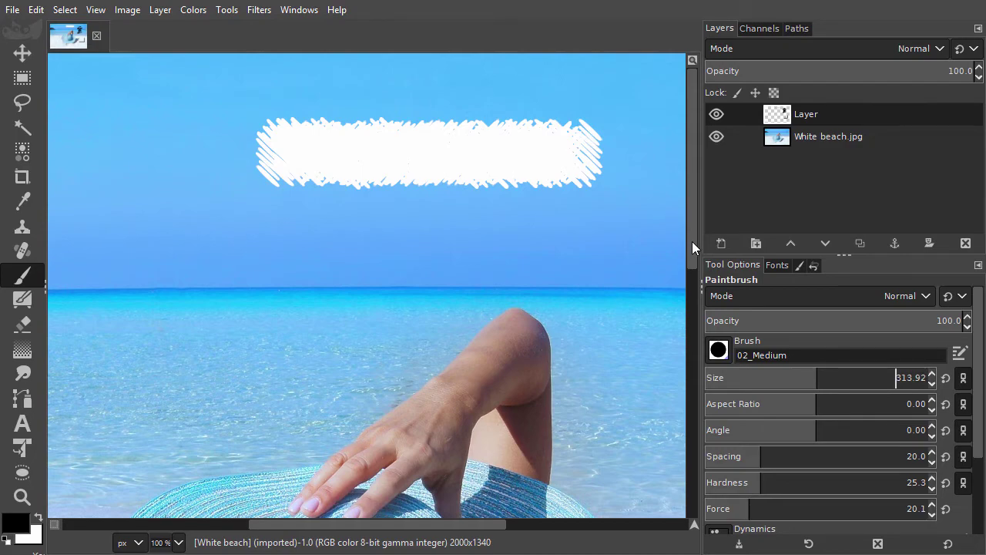
pyautogui.moveTo(692, 241); pyautogui.dragTo(695, 401)
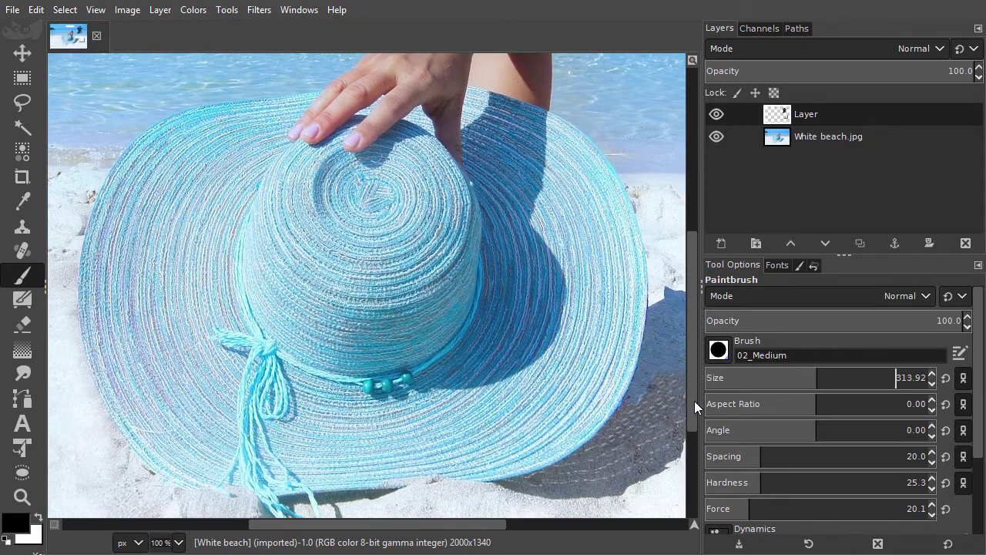
# - Paint soft black shading across the hat brim, right of the crown
pyautogui.moveTo(499, 157)
pyautogui.mouseDown()
pyautogui.moveTo(578, 312)
pyautogui.moveTo(422, 434)
pyautogui.mouseUp()
pyautogui.moveTo(484, 404)
pyautogui.mouseDown()
pyautogui.moveTo(576, 284)
pyautogui.moveTo(544, 143)
pyautogui.moveTo(502, 137)
pyautogui.moveTo(563, 243)
pyautogui.moveTo(546, 336)
pyautogui.moveTo(460, 440)
pyautogui.moveTo(322, 462)
pyautogui.moveTo(507, 419)
pyautogui.moveTo(593, 269)
pyautogui.moveTo(574, 212)
pyautogui.moveTo(552, 377)
pyautogui.moveTo(474, 427)
pyautogui.moveTo(560, 371)
pyautogui.moveTo(580, 258)
pyautogui.moveTo(531, 398)
pyautogui.moveTo(596, 316)
pyautogui.moveTo(600, 262)
pyautogui.moveTo(560, 364)
pyautogui.moveTo(635, 339)
pyautogui.mouseUp()
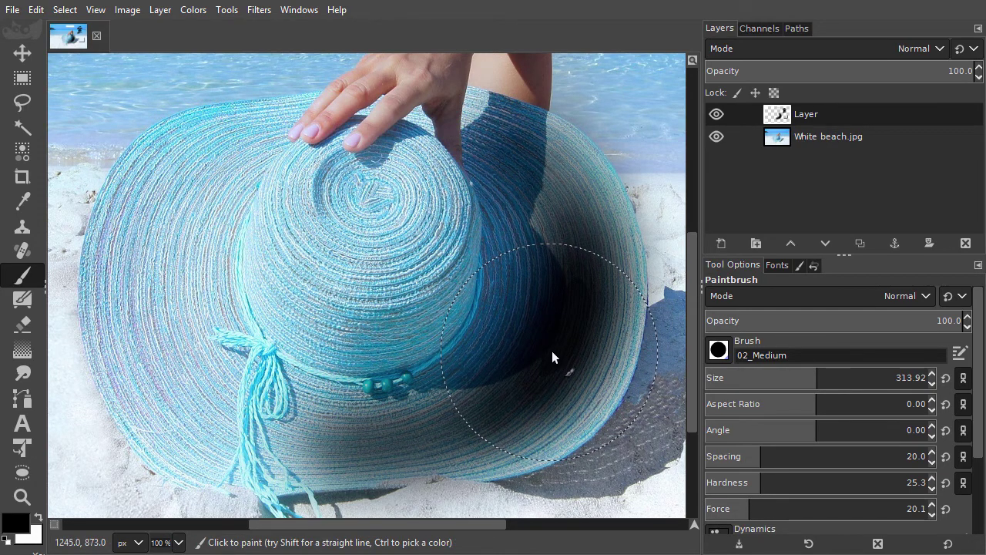
# - Undo the heavy shading, set opacity to 78.2, and repaint the hat's right brim more gently
pyautogui.hotkey('ctrl', 'z')
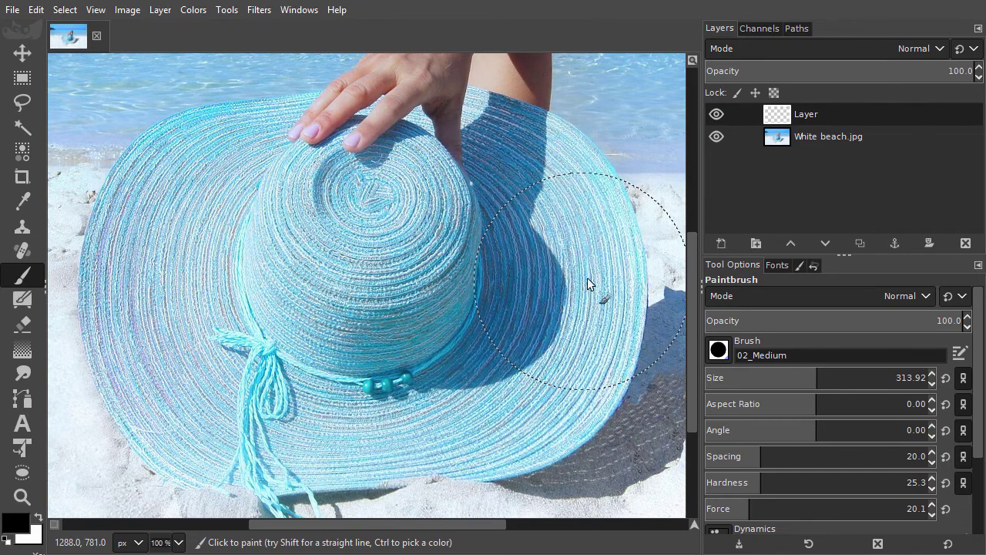
pyautogui.click(906, 316)
pyautogui.moveTo(539, 199)
pyautogui.mouseDown()
pyautogui.moveTo(552, 349)
pyautogui.moveTo(364, 431)
pyautogui.moveTo(545, 380)
pyautogui.moveTo(571, 234)
pyautogui.moveTo(555, 239)
pyautogui.moveTo(459, 422)
pyautogui.moveTo(546, 394)
pyautogui.moveTo(524, 175)
pyautogui.moveTo(551, 333)
pyautogui.moveTo(406, 417)
pyautogui.moveTo(592, 249)
pyautogui.moveTo(497, 400)
pyautogui.moveTo(558, 251)
pyautogui.moveTo(669, 286)
pyautogui.mouseUp()
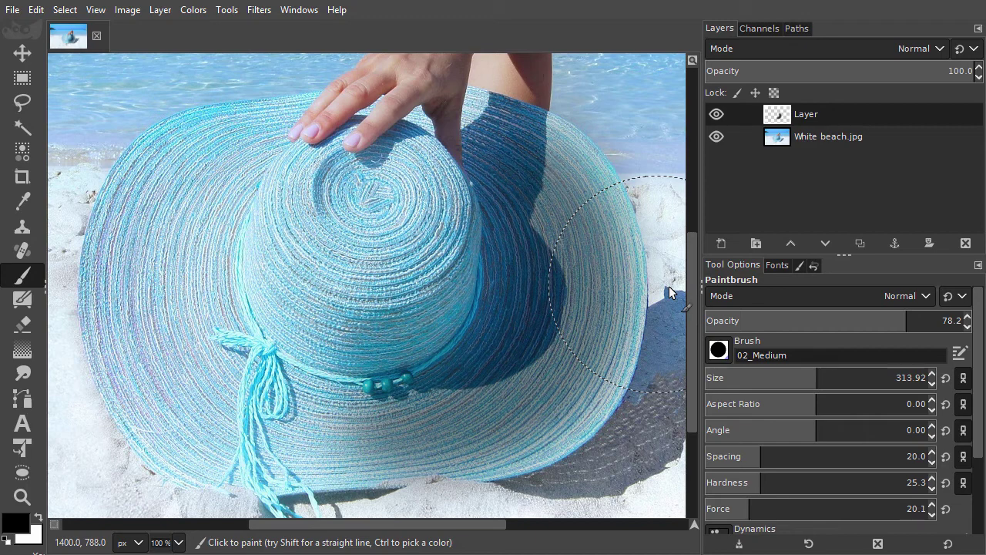
pyautogui.moveTo(668, 286)
pyautogui.mouseDown()
pyautogui.moveTo(604, 259)
pyautogui.moveTo(536, 383)
pyautogui.moveTo(548, 339)
pyautogui.moveTo(560, 340)
pyautogui.moveTo(589, 291)
pyautogui.moveTo(558, 350)
pyautogui.moveTo(592, 306)
pyautogui.moveTo(571, 355)
pyautogui.moveTo(593, 275)
pyautogui.moveTo(563, 383)
pyautogui.moveTo(595, 265)
pyautogui.moveTo(593, 297)
pyautogui.moveTo(607, 291)
pyautogui.moveTo(571, 295)
pyautogui.moveTo(585, 326)
pyautogui.moveTo(618, 305)
pyautogui.moveTo(600, 287)
pyautogui.moveTo(568, 323)
pyautogui.mouseUp()
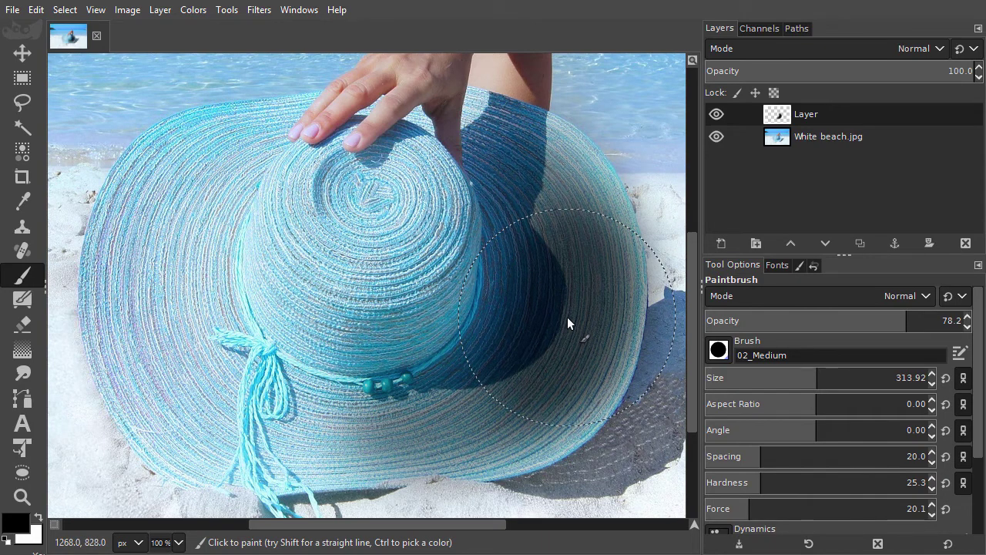